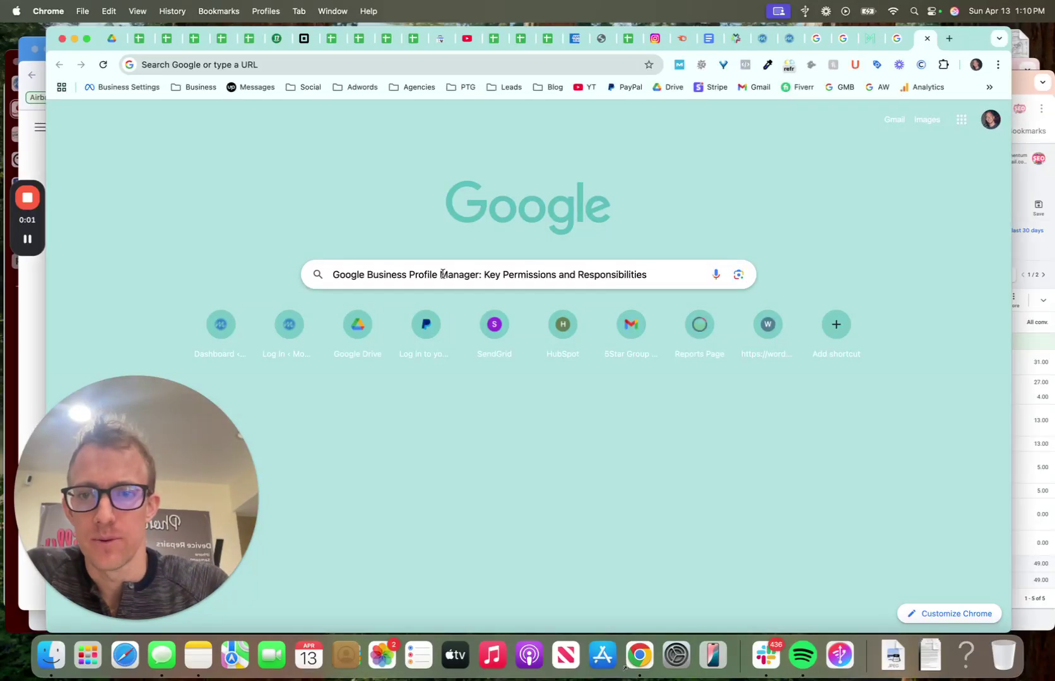
# Step: Select and then clear the existing search query in the current tab
pyautogui.click(442, 274)
pyautogui.tripleClick(449, 274)
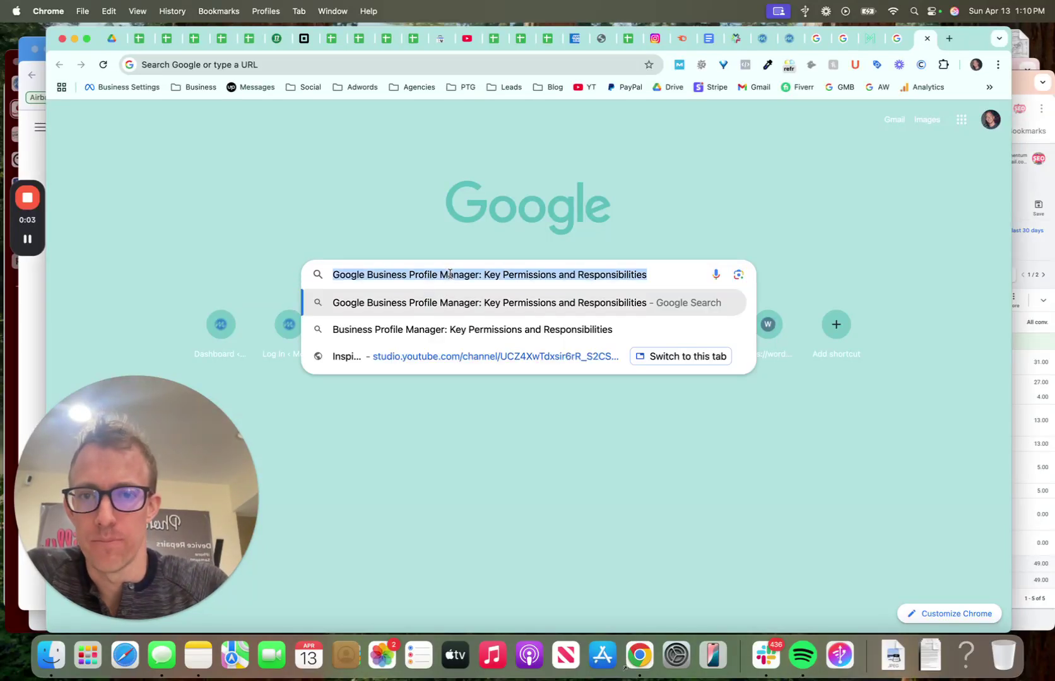
pyautogui.click(508, 273)
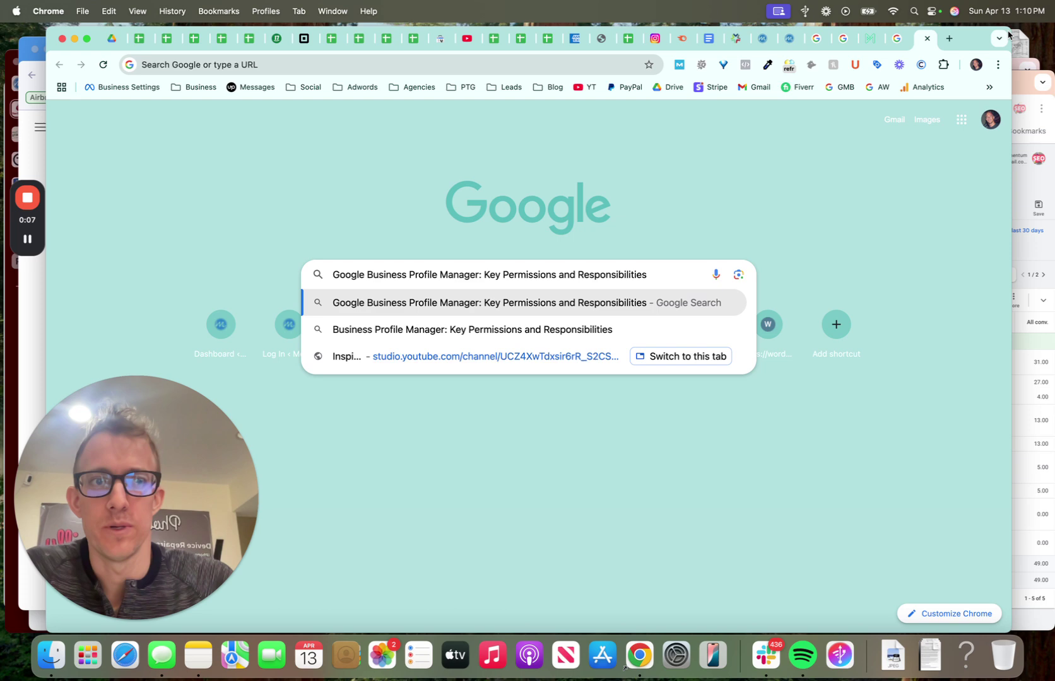
# Step: Search 'google business profile' in a new tab to list the managed Business Profiles
pyautogui.click(949, 38)
pyautogui.write('go')
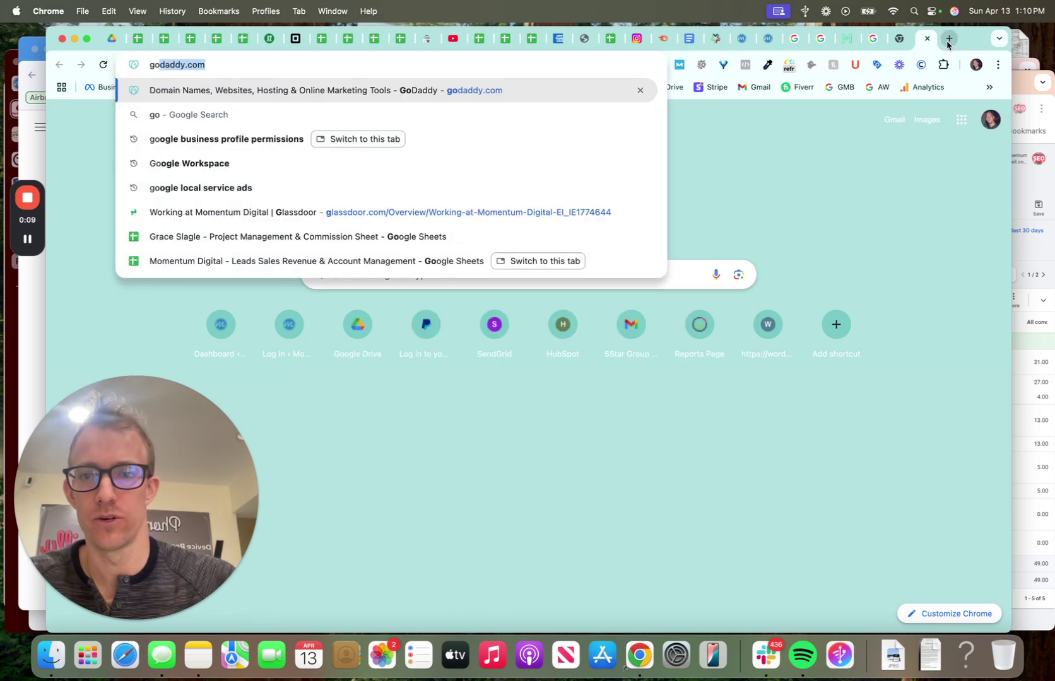
pyautogui.write('ogle business profil')
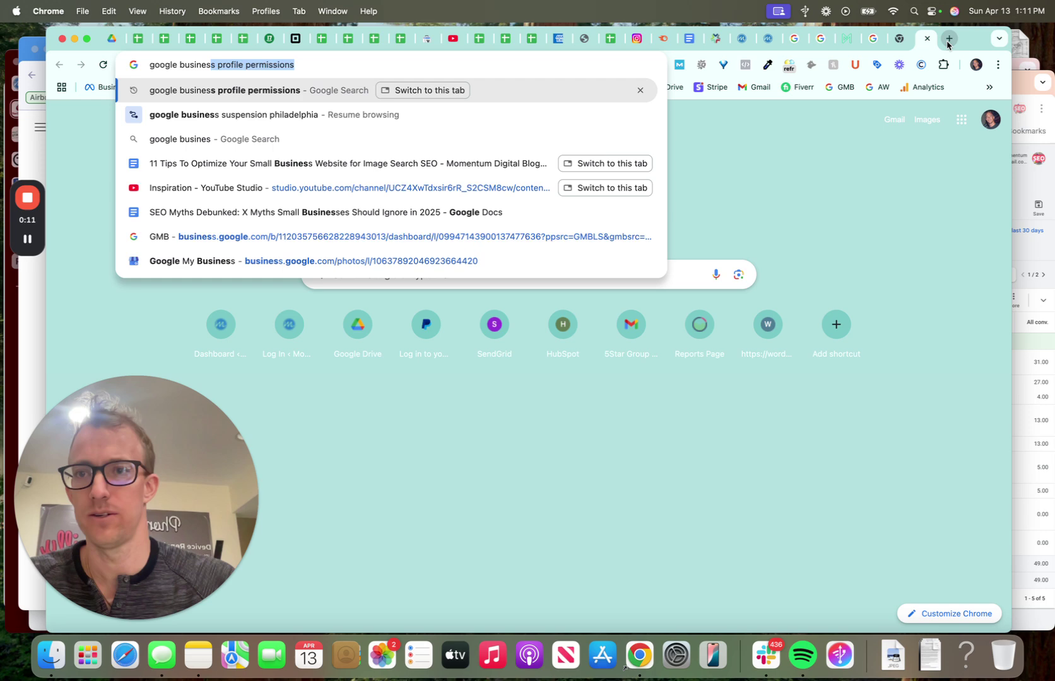
pyautogui.write('e')
pyautogui.press('Delete')
pyautogui.press('Return')
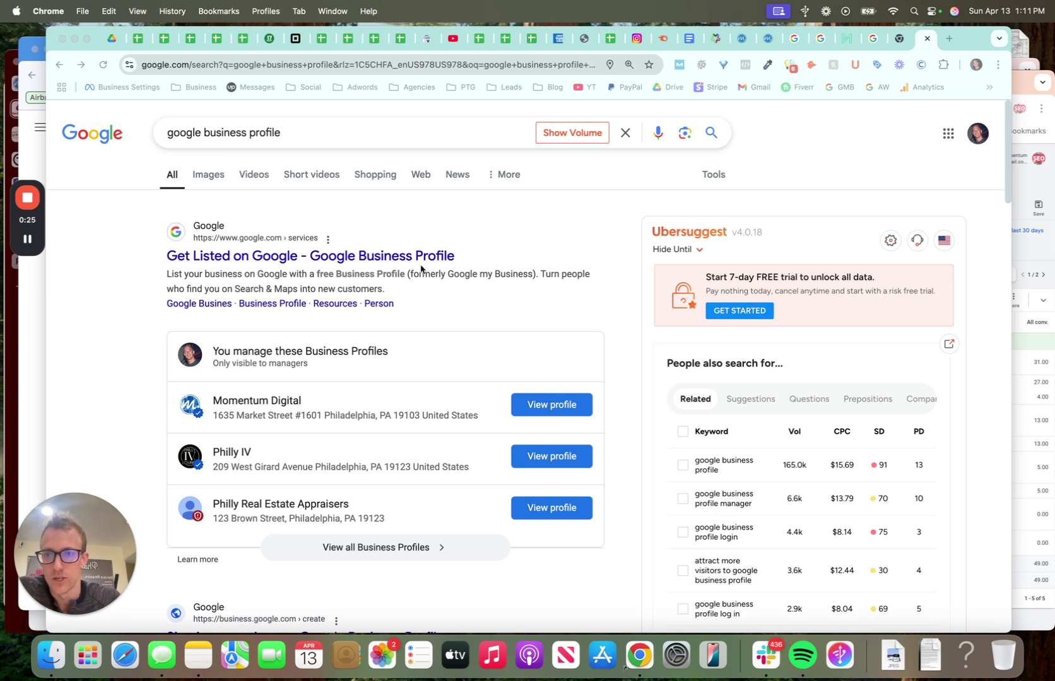
pyautogui.click(546, 339)
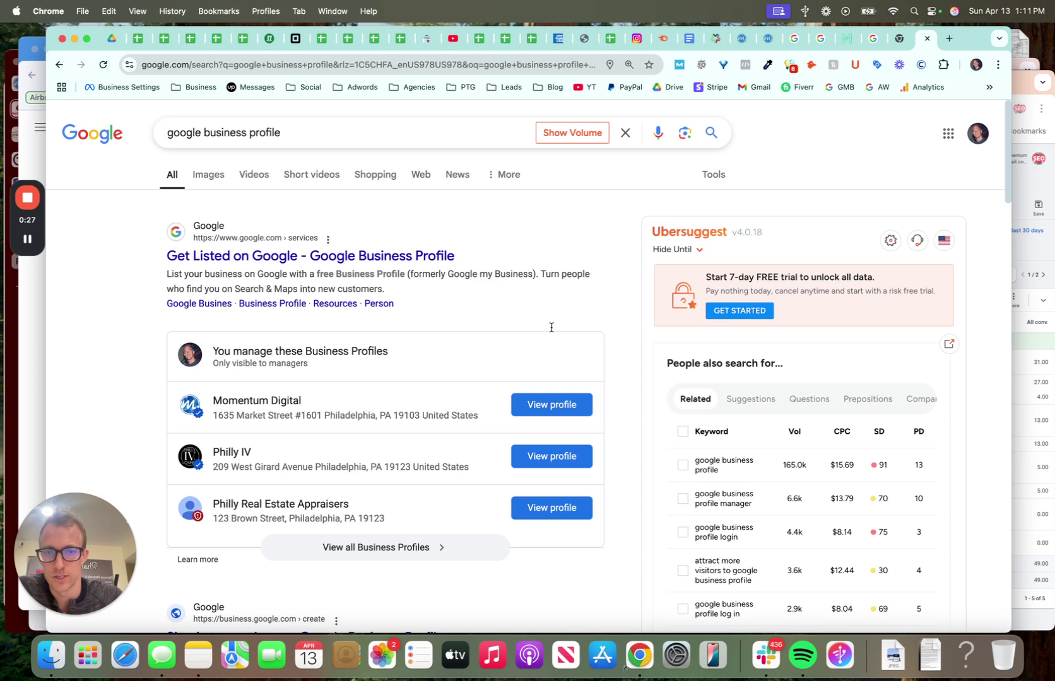
# Step: In the DigitalMaas access-levels article, highlight the 'Primary Owner & Owner' and 'Manager' headings
pyautogui.click(847, 39)
pyautogui.scroll(1, 406, 250)
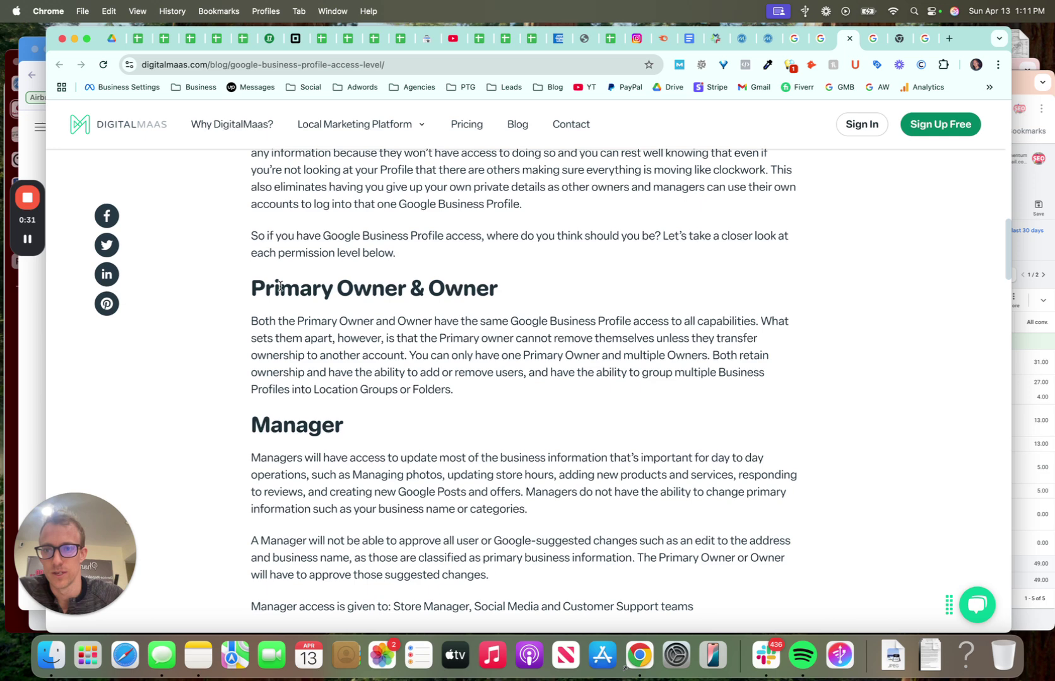
pyautogui.moveTo(251, 289); pyautogui.dragTo(482, 288)
pyautogui.doubleClick(305, 423)
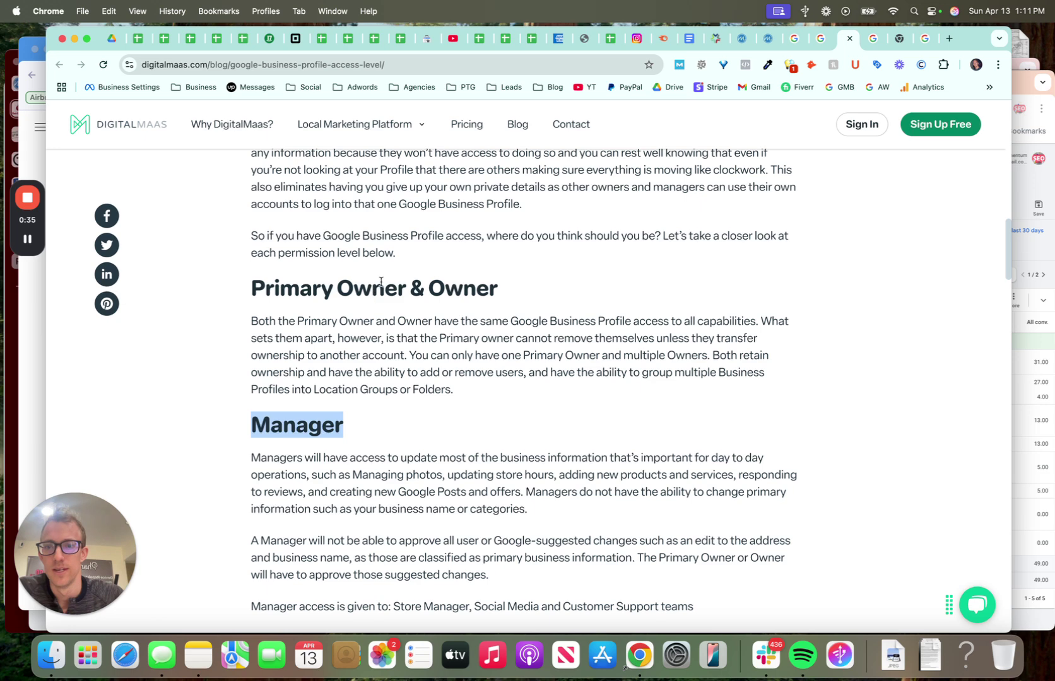
pyautogui.moveTo(406, 287); pyautogui.dragTo(258, 285)
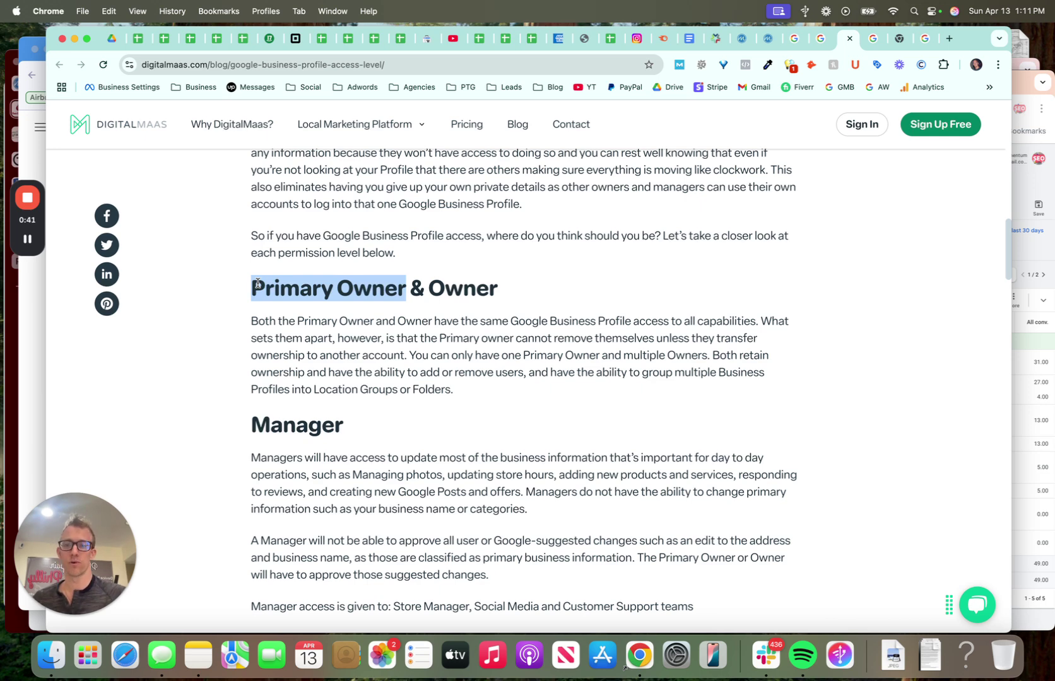
pyautogui.moveTo(429, 287); pyautogui.dragTo(502, 289)
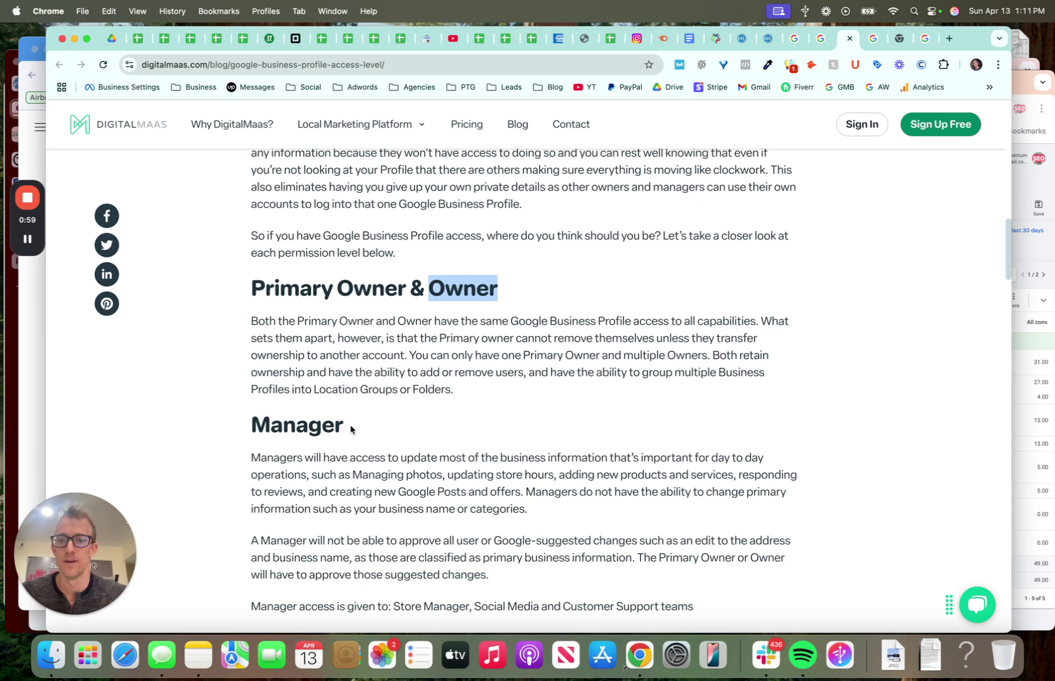
pyautogui.scroll(-1, 350, 430)
pyautogui.click(315, 387)
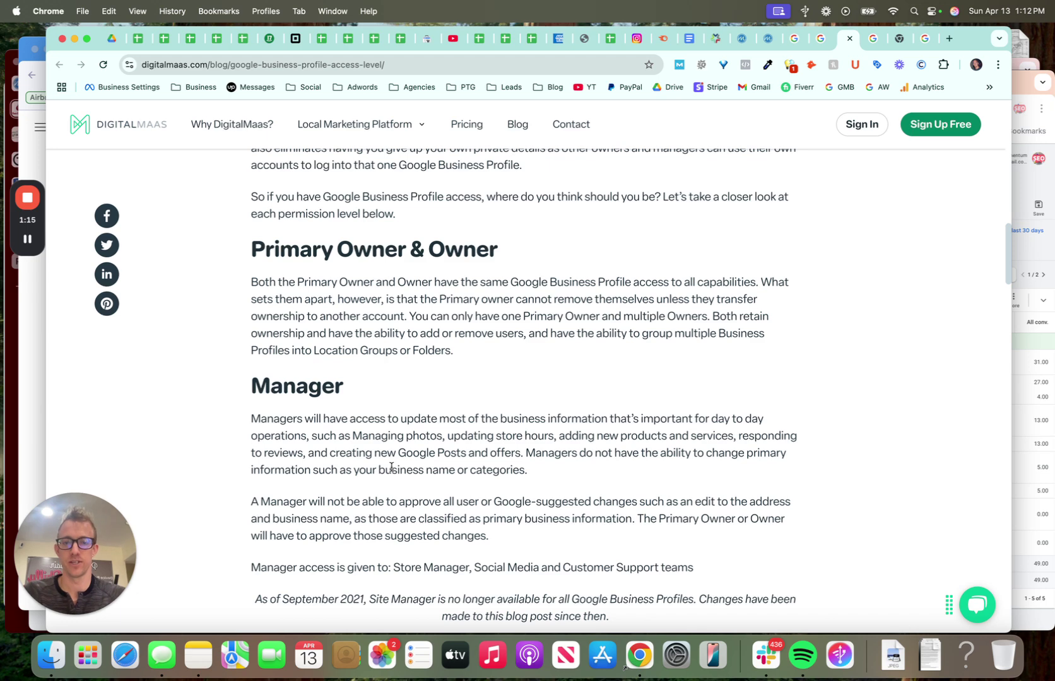
pyautogui.scroll(-1, 379, 483)
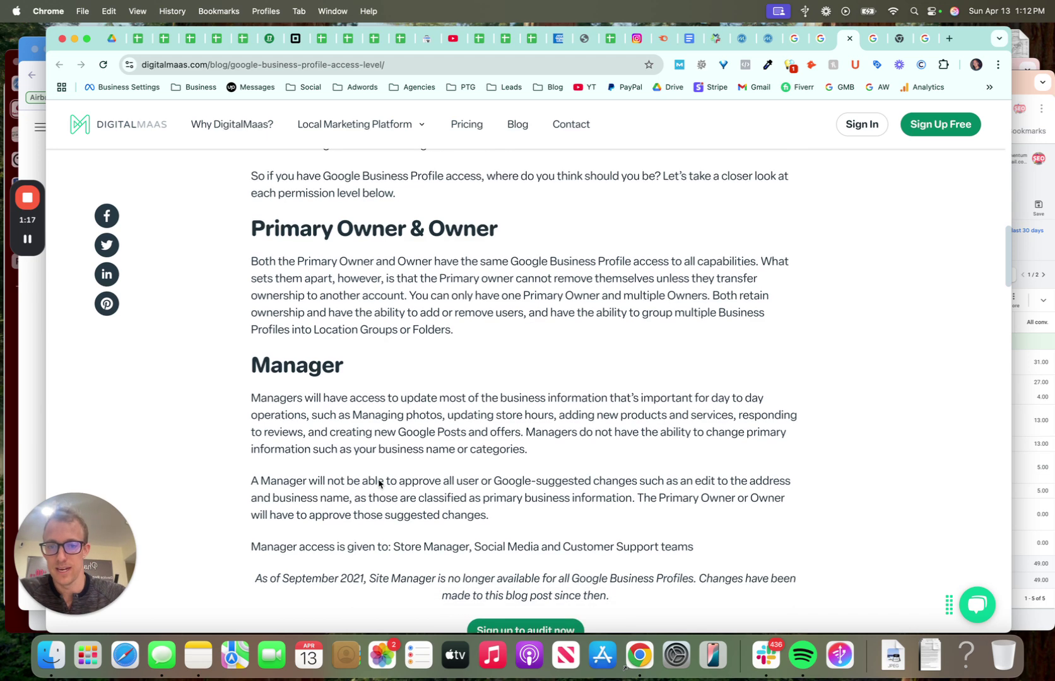
pyautogui.moveTo(606, 448); pyautogui.dragTo(445, 449)
pyautogui.moveTo(381, 450); pyautogui.dragTo(534, 455)
pyautogui.scroll(-1, 533, 455)
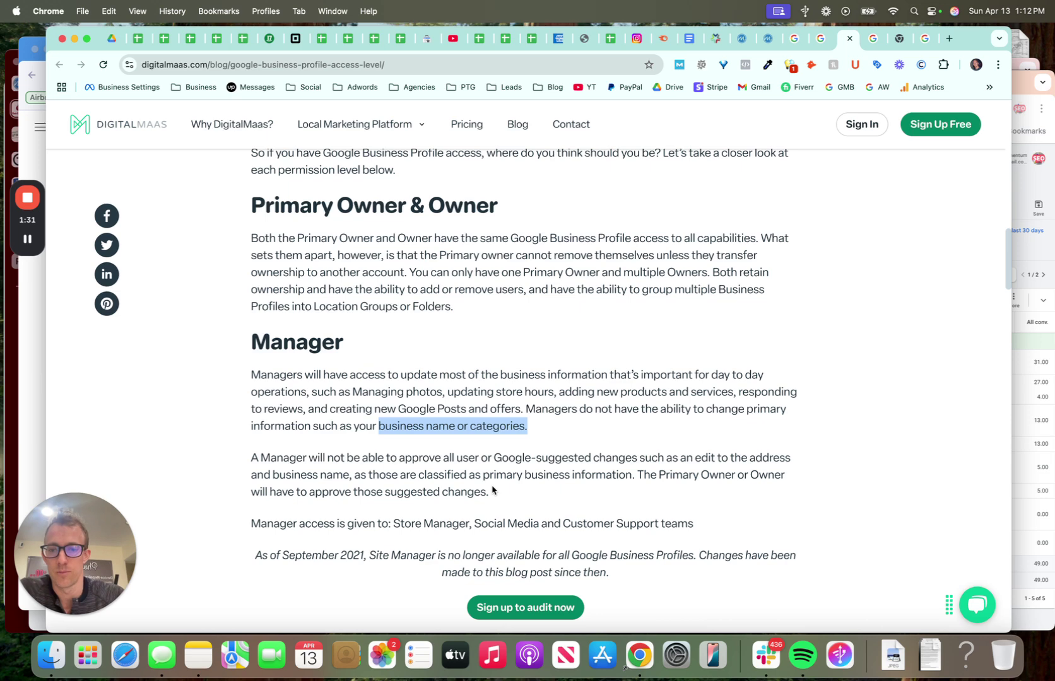
pyautogui.scroll(-1, 493, 488)
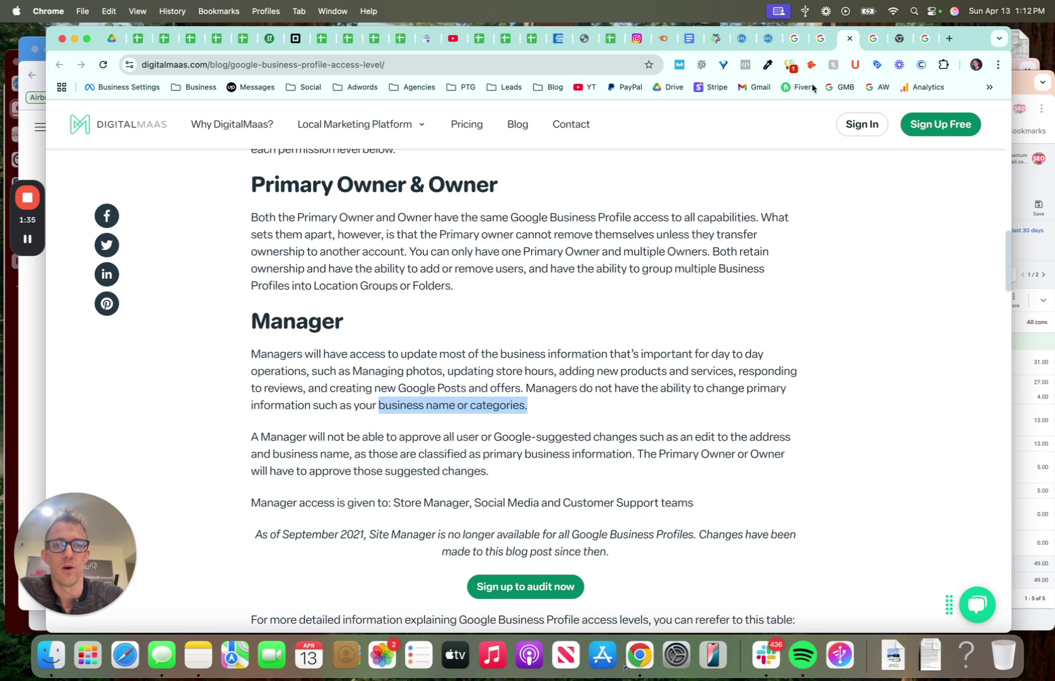
# Step: On the 'my business' results, highlight the AI Overview's 'Google Search or Google Maps' phrase
pyautogui.click(868, 48)
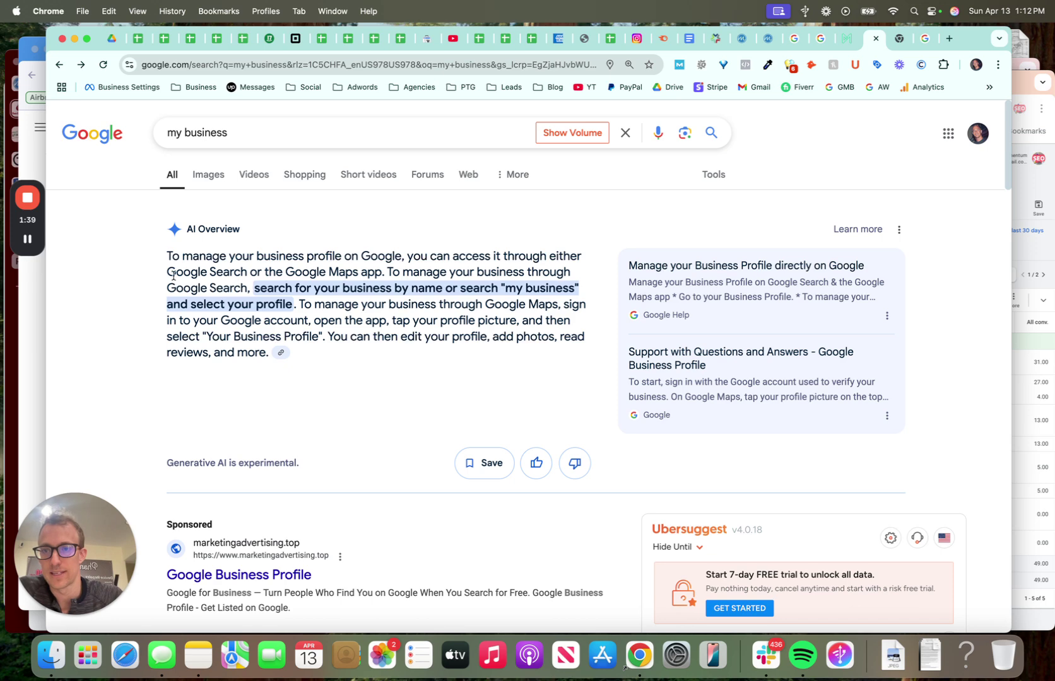
pyautogui.moveTo(163, 275); pyautogui.dragTo(372, 273)
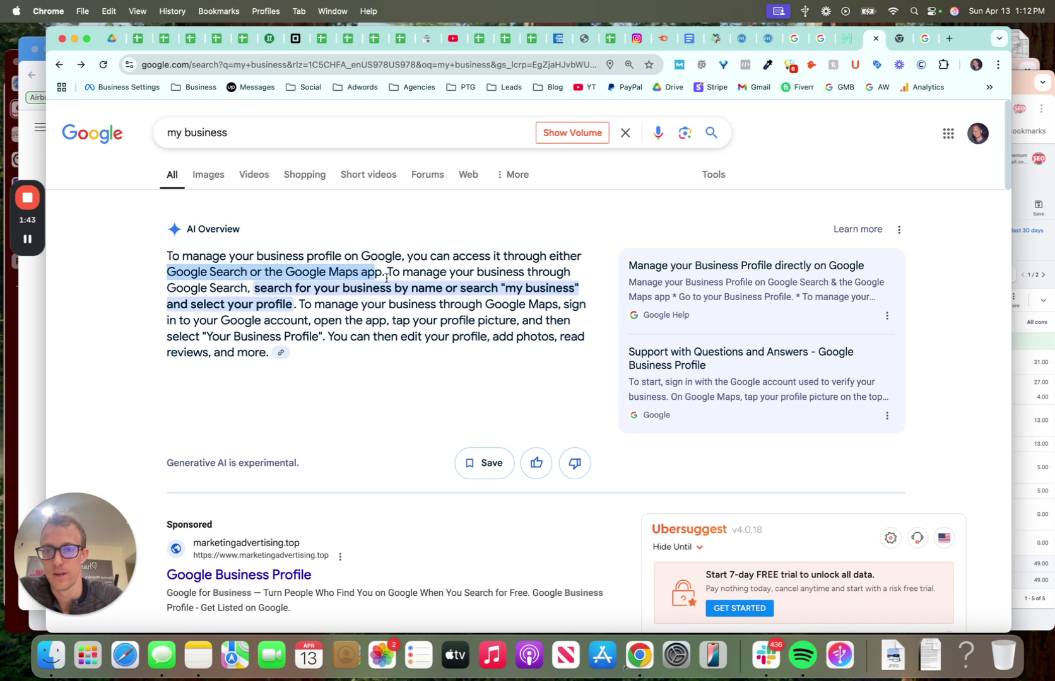
pyautogui.click(409, 299)
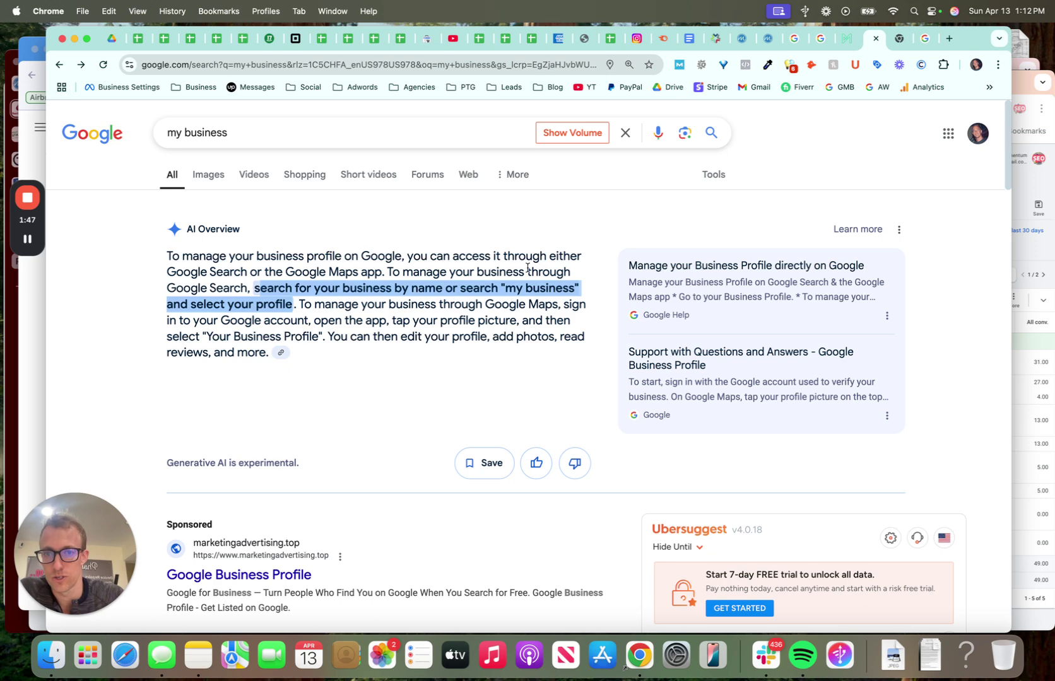
pyautogui.tripleClick(245, 129)
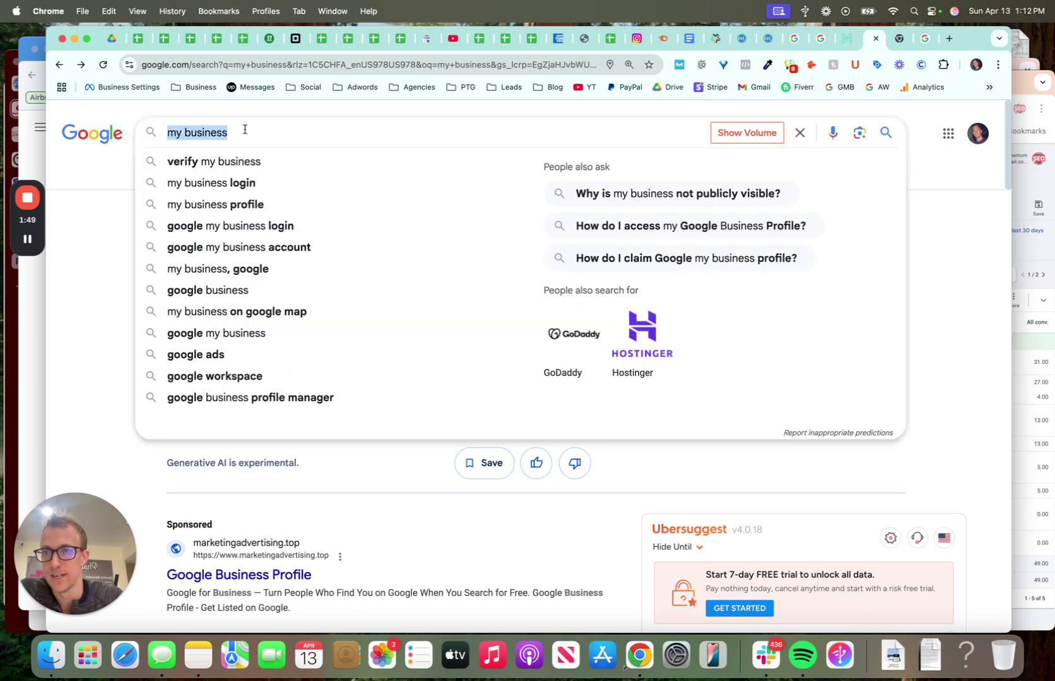
pyautogui.click(102, 241)
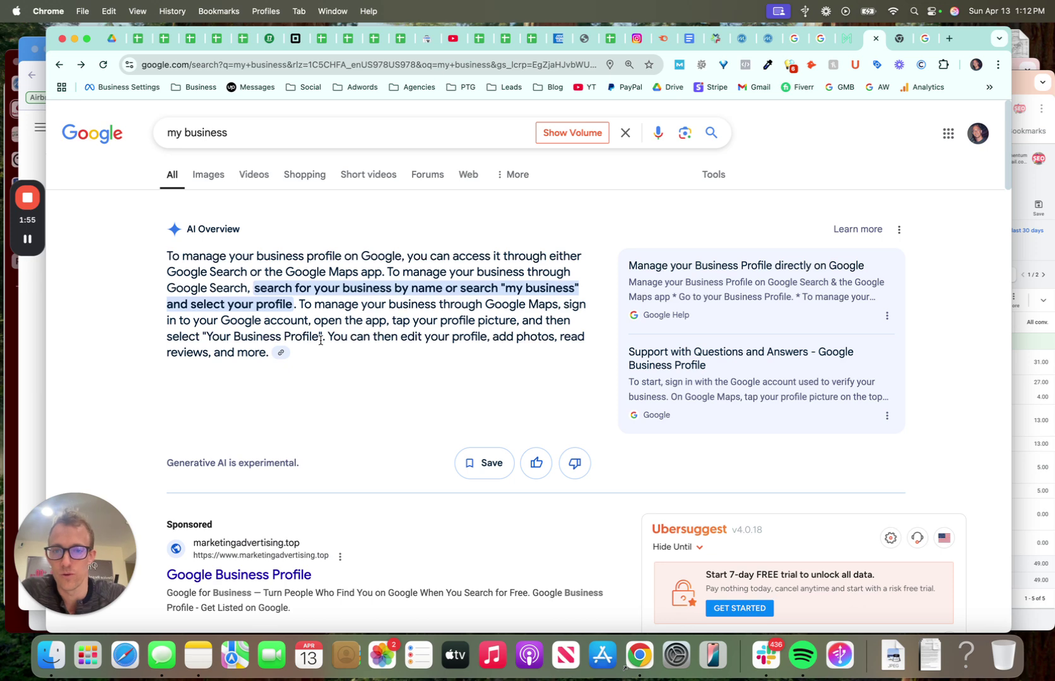
# Step: Scroll the AI Overview and highlight its 'Your Business Profile' step
pyautogui.scroll(-2, 320, 339)
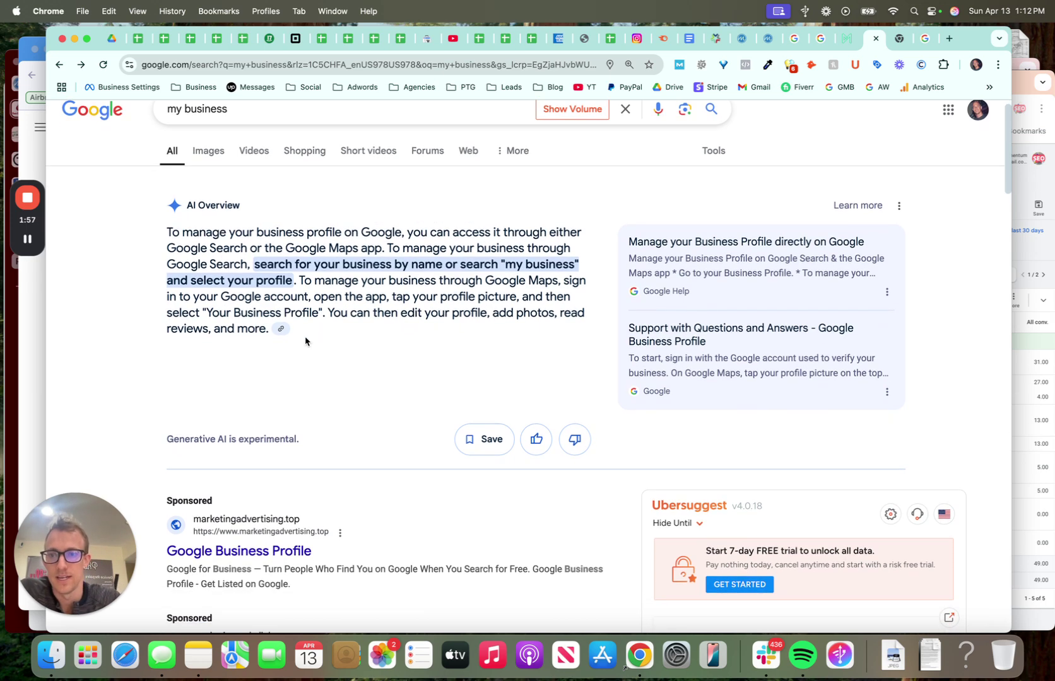
pyautogui.moveTo(203, 312); pyautogui.dragTo(321, 311)
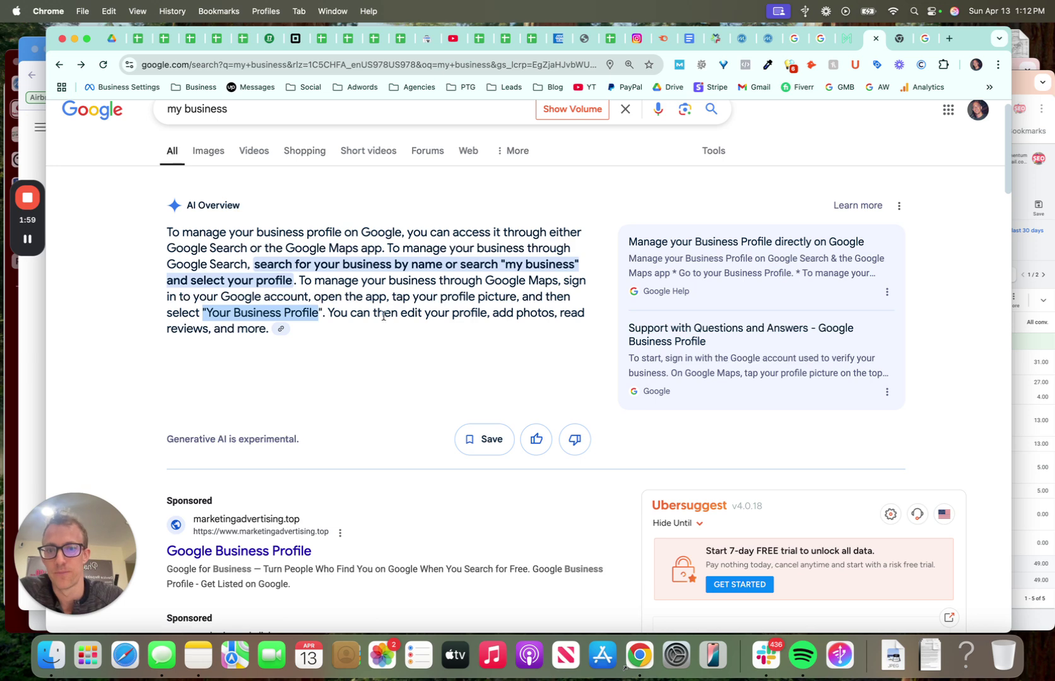
pyautogui.moveTo(407, 312); pyautogui.dragTo(435, 330)
pyautogui.scroll(-2, 435, 328)
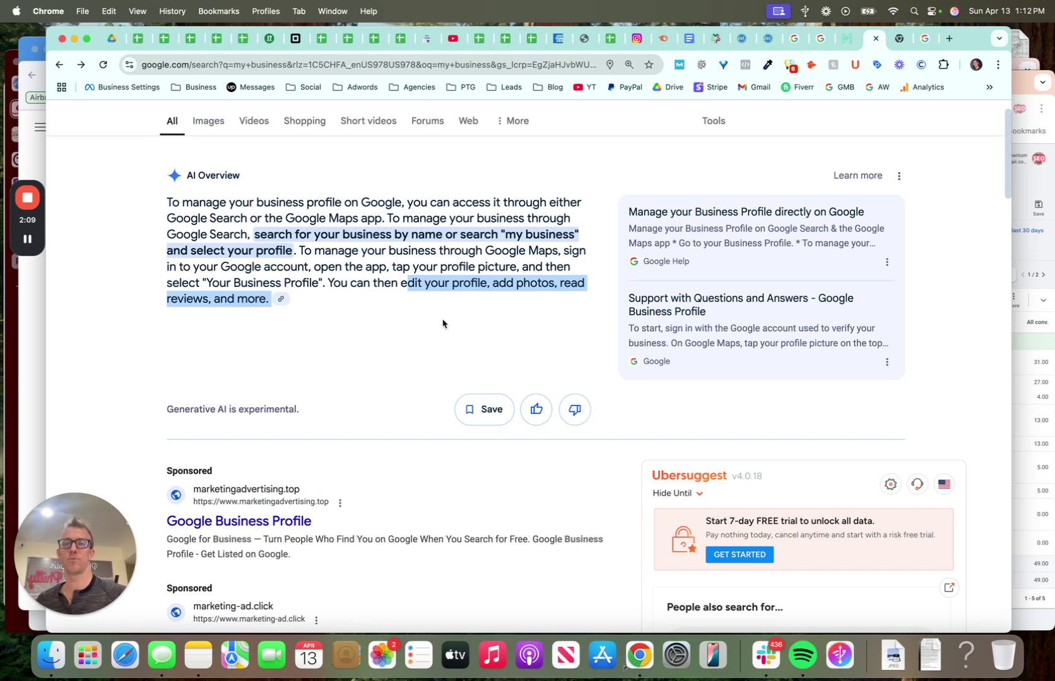
# Step: Search 'my business' in a fresh tab and open View profile for Momentum Digital
pyautogui.click(814, 39)
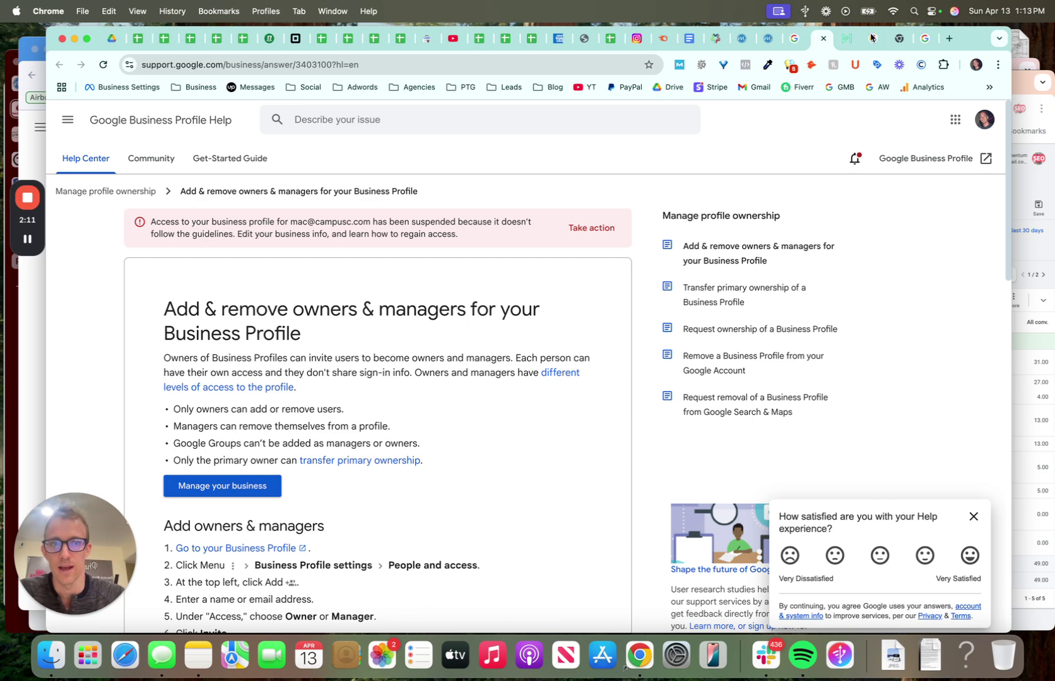
pyautogui.click(889, 39)
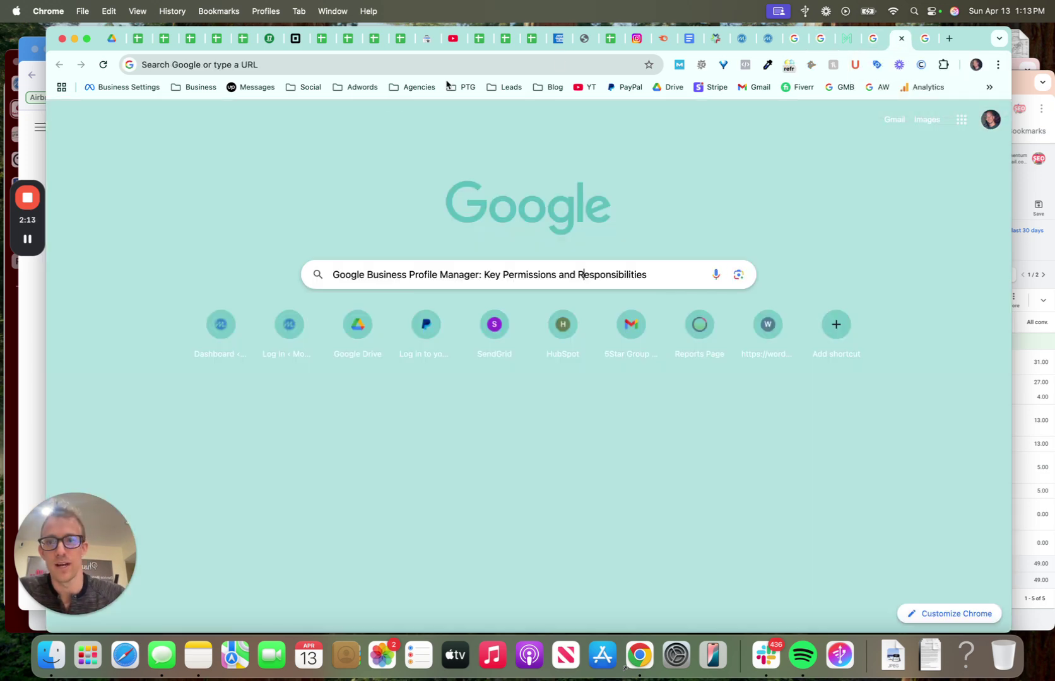
pyautogui.click(335, 64)
pyautogui.write('my busine')
pyautogui.press('Return')
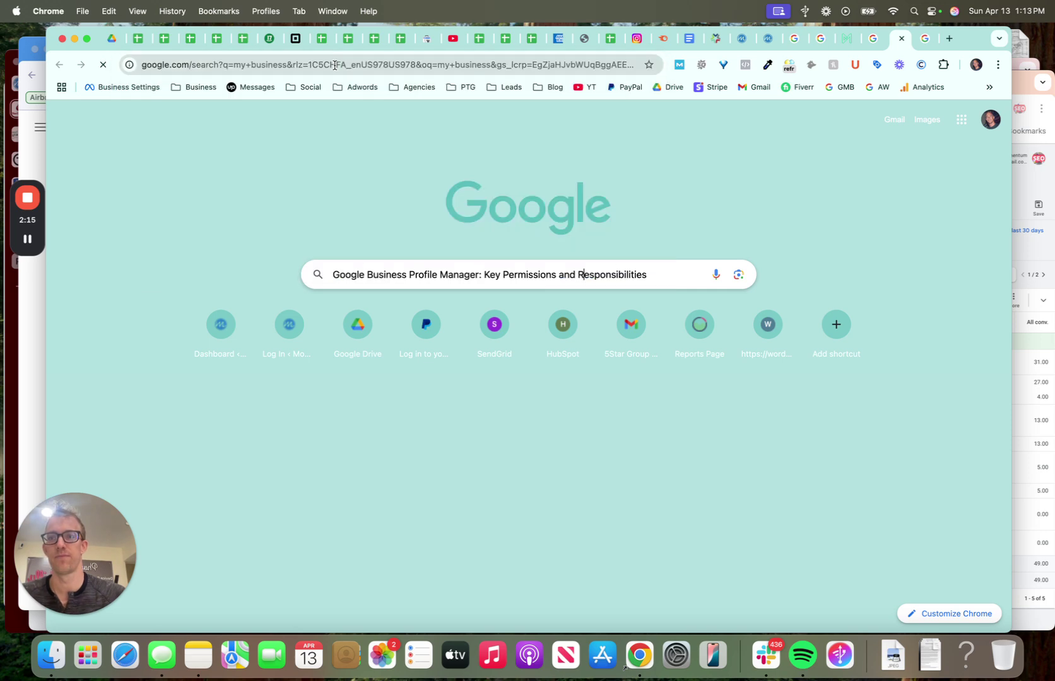
pyautogui.scroll(-3, 398, 422)
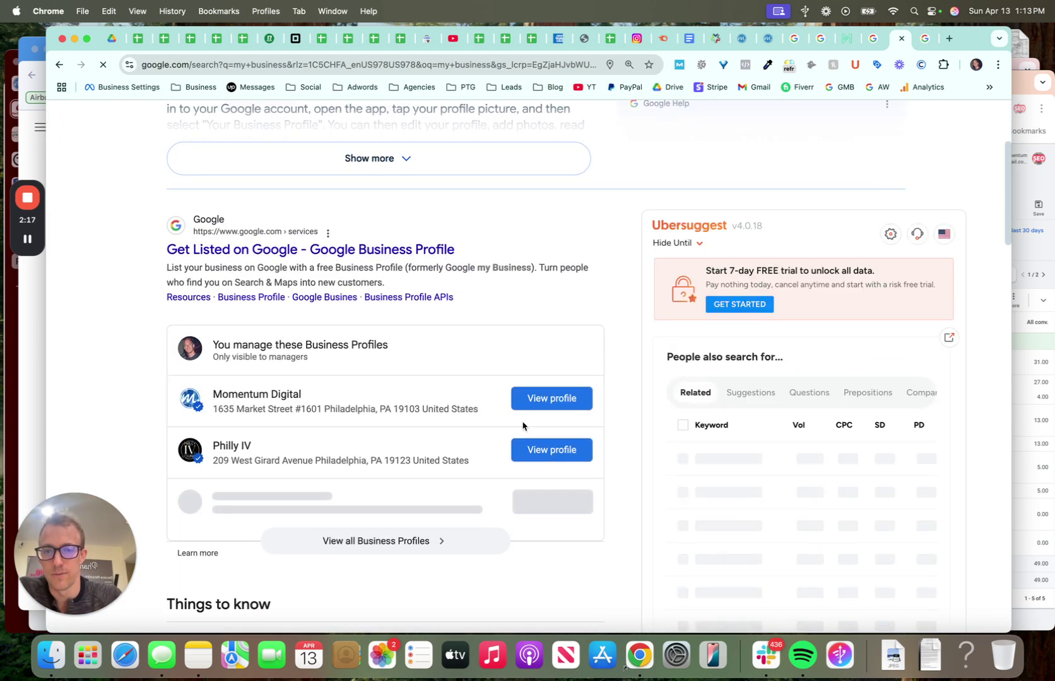
pyautogui.click(548, 407)
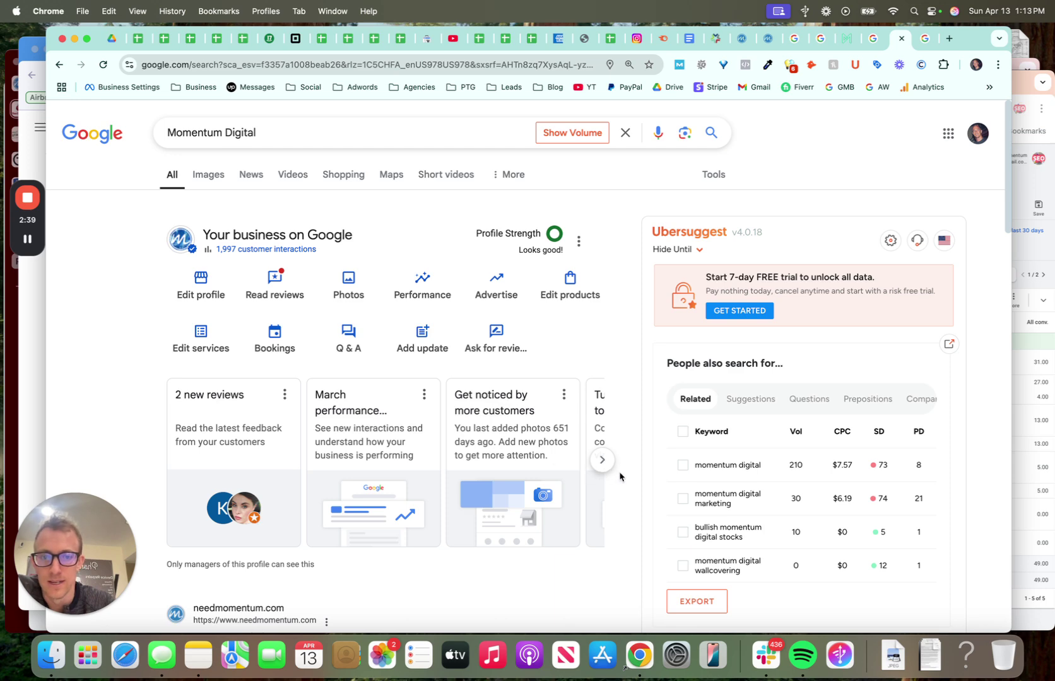
# Step: From the profile's three-dot menu, go to Business Profile settings > People and access
pyautogui.click(602, 460)
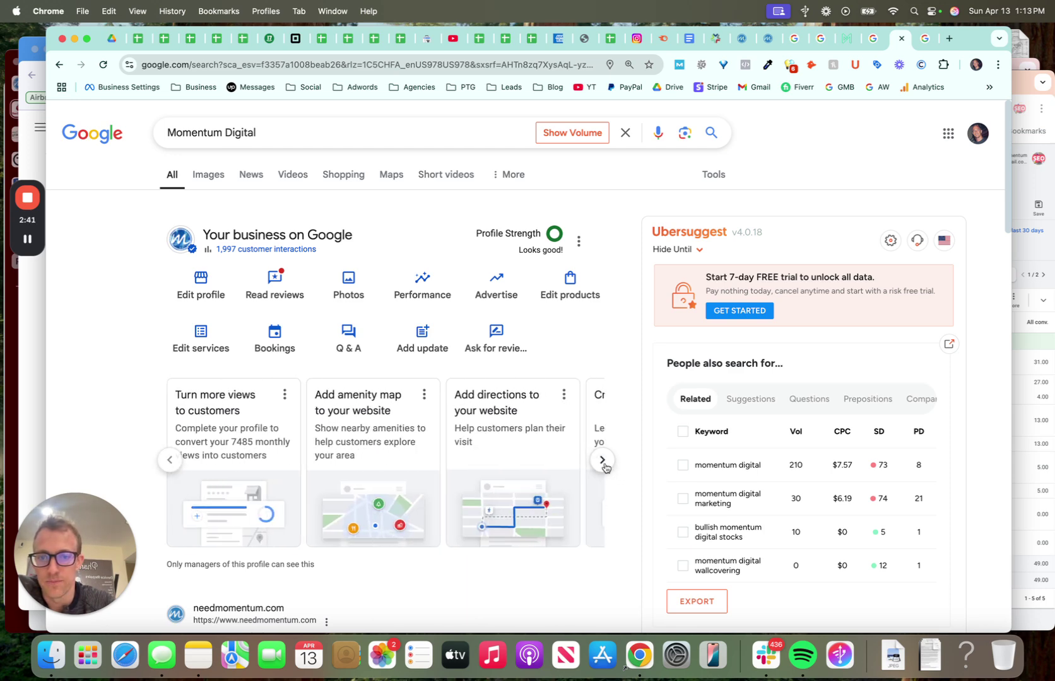
pyautogui.click(579, 242)
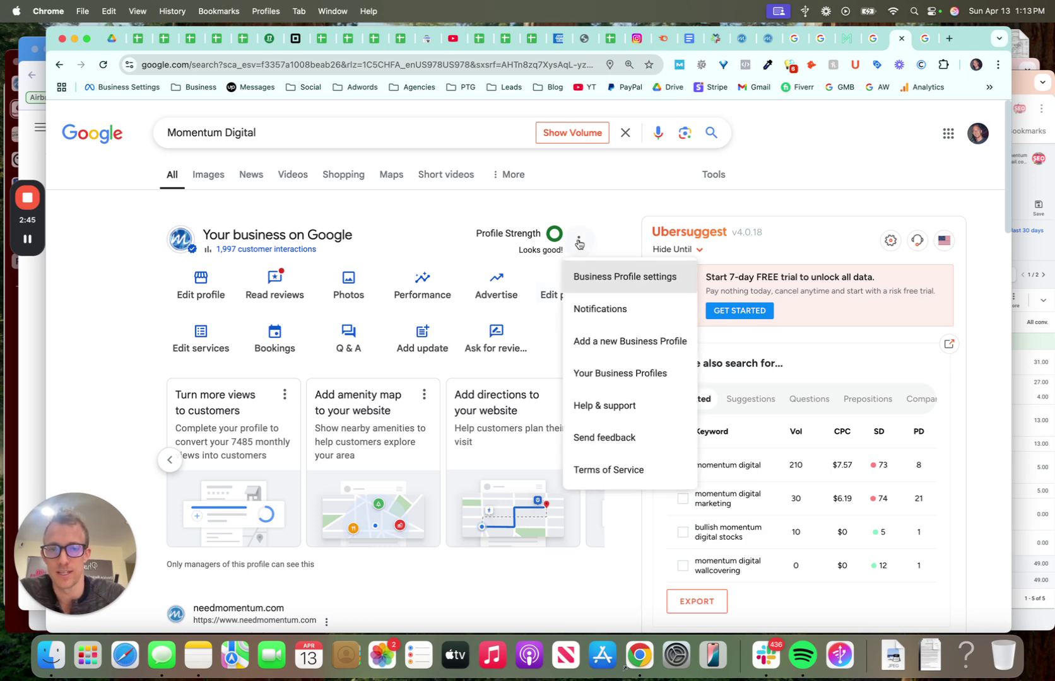
pyautogui.click(587, 277)
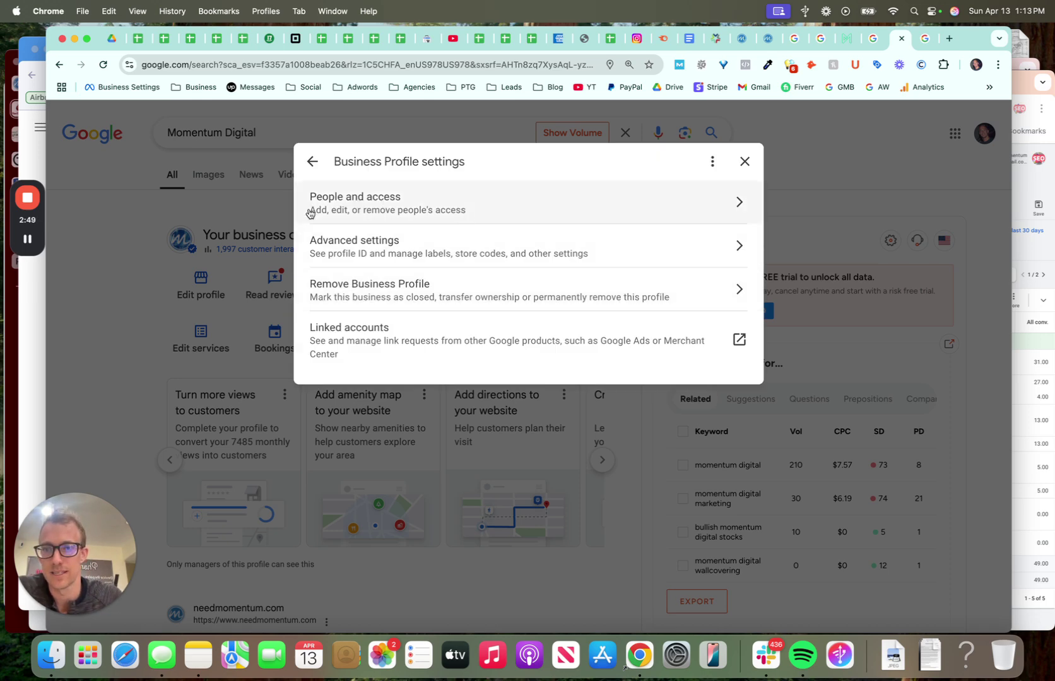
pyautogui.click(463, 213)
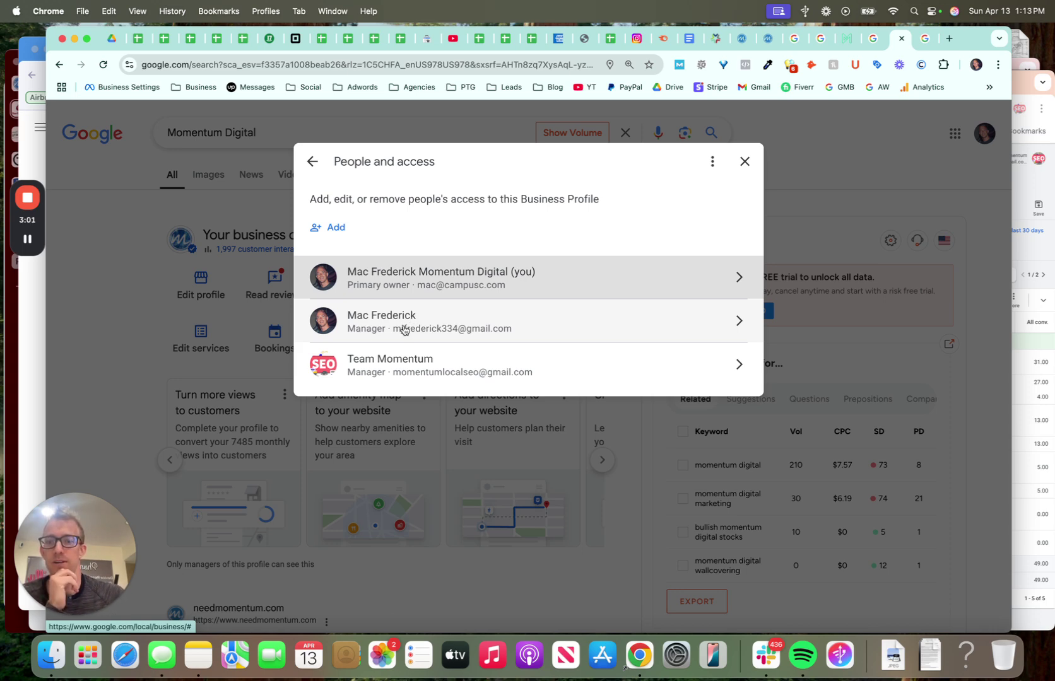
# Step: Check a manager's access details, then open the primary owner's About page
pyautogui.click(403, 330)
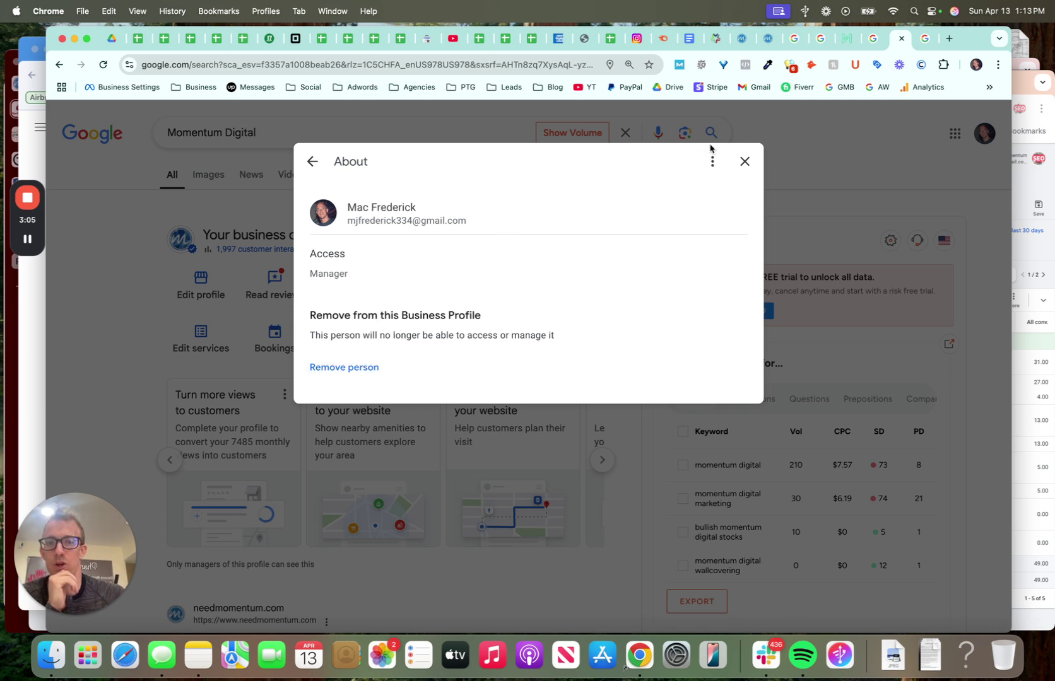
pyautogui.click(311, 162)
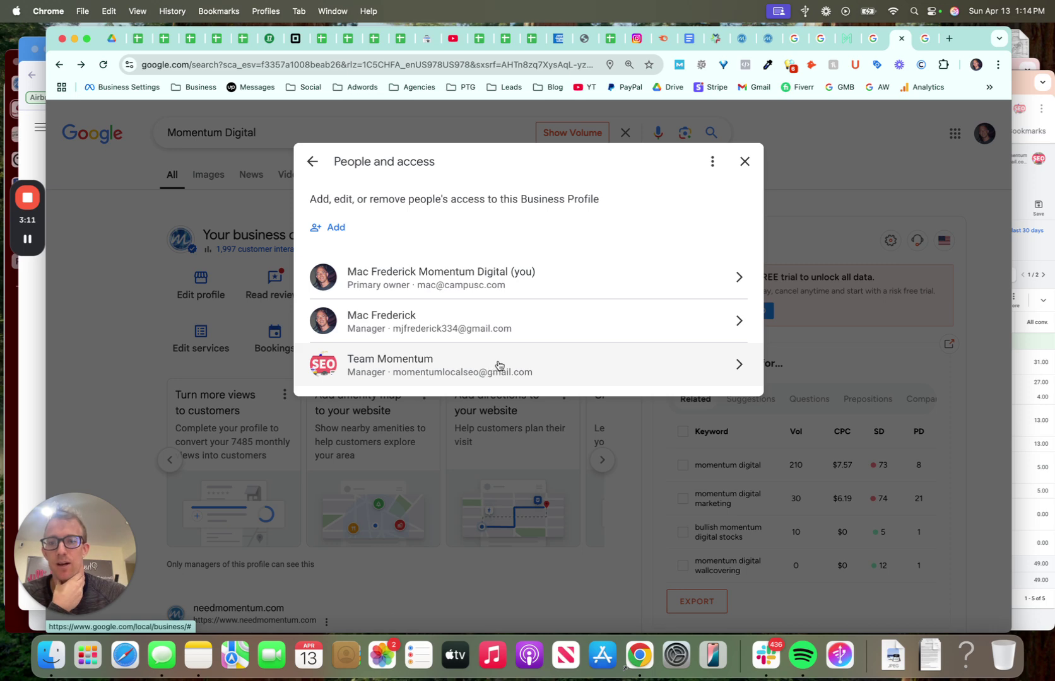
pyautogui.click(463, 284)
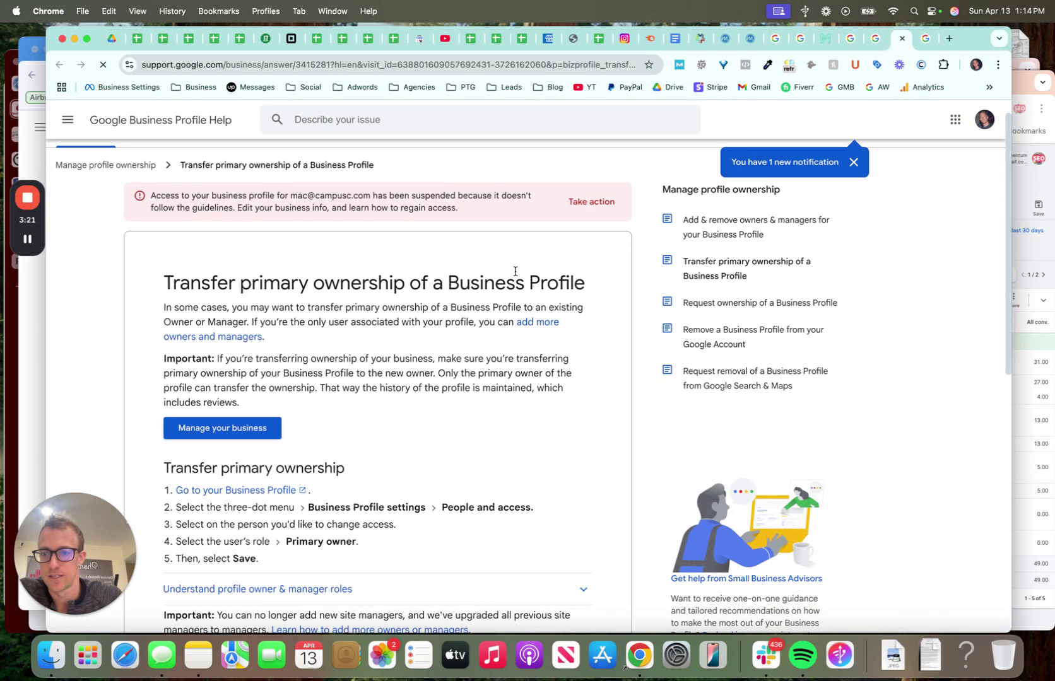
# Step: Scroll down to the five Transfer primary ownership steps in the help article
pyautogui.scroll(-3, 335, 354)
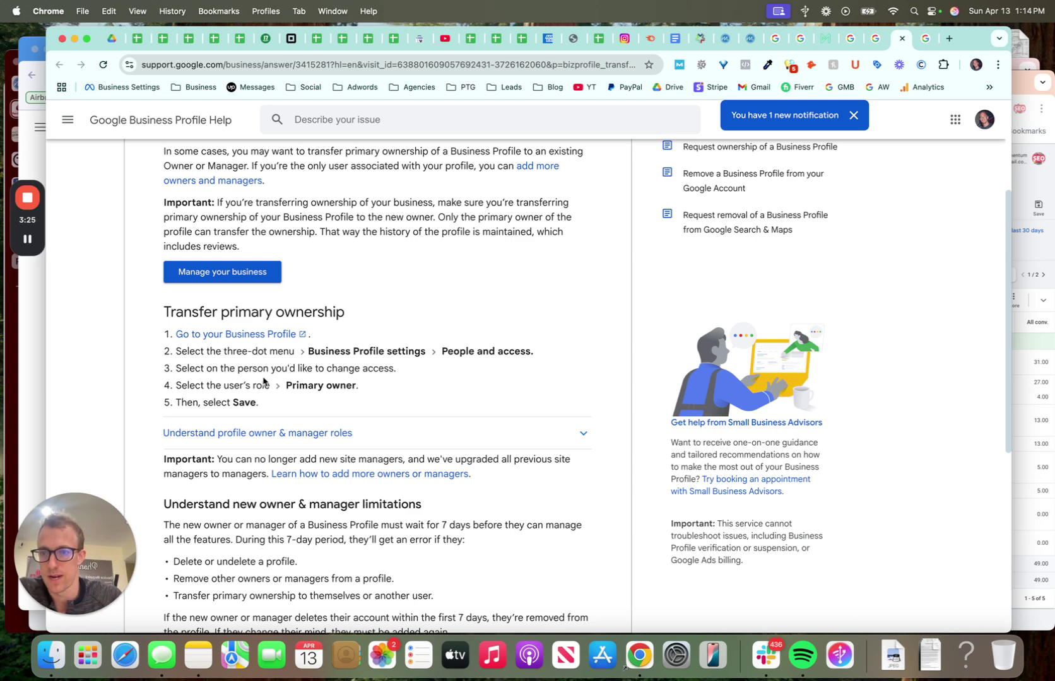
# Step: From People and access, remove the personal Gmail manager and confirm the removal
pyautogui.click(874, 40)
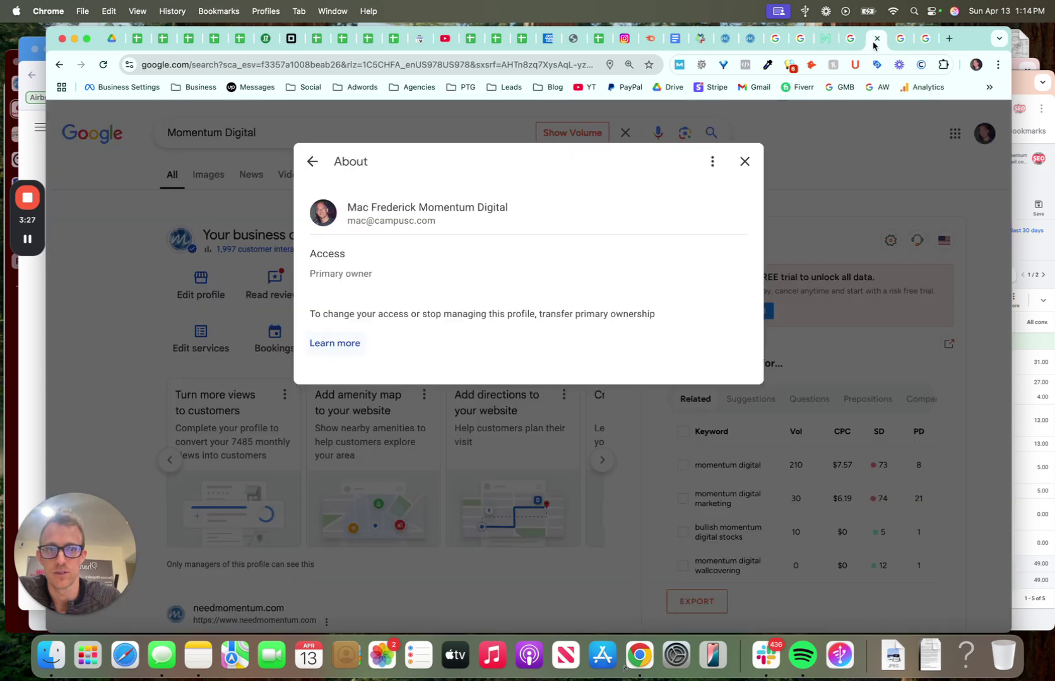
pyautogui.click(313, 161)
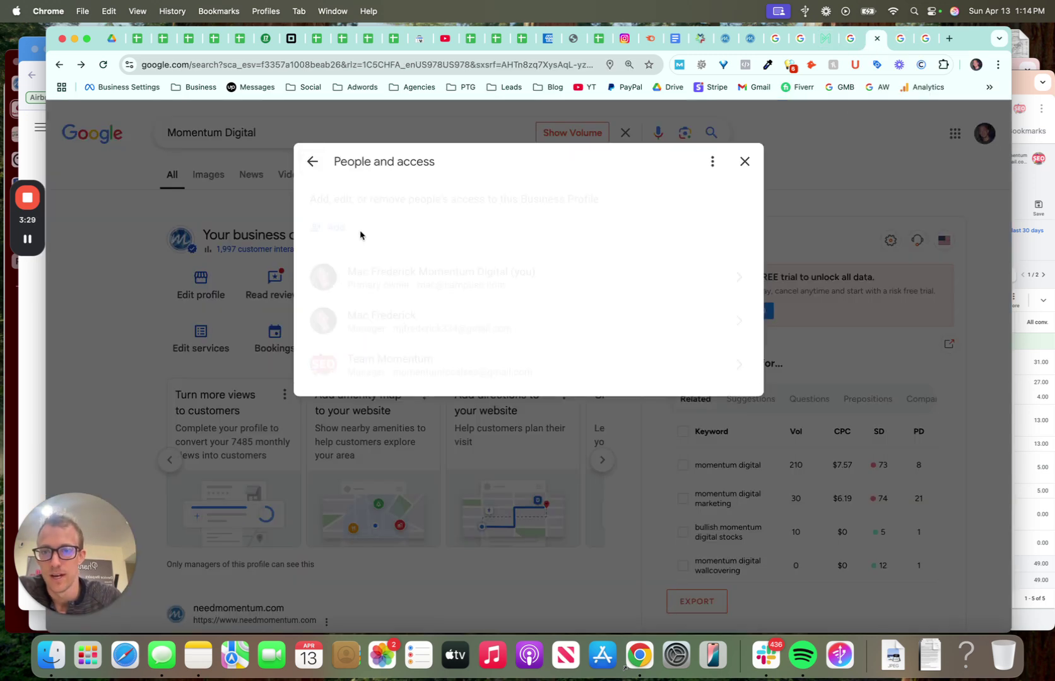
pyautogui.click(417, 321)
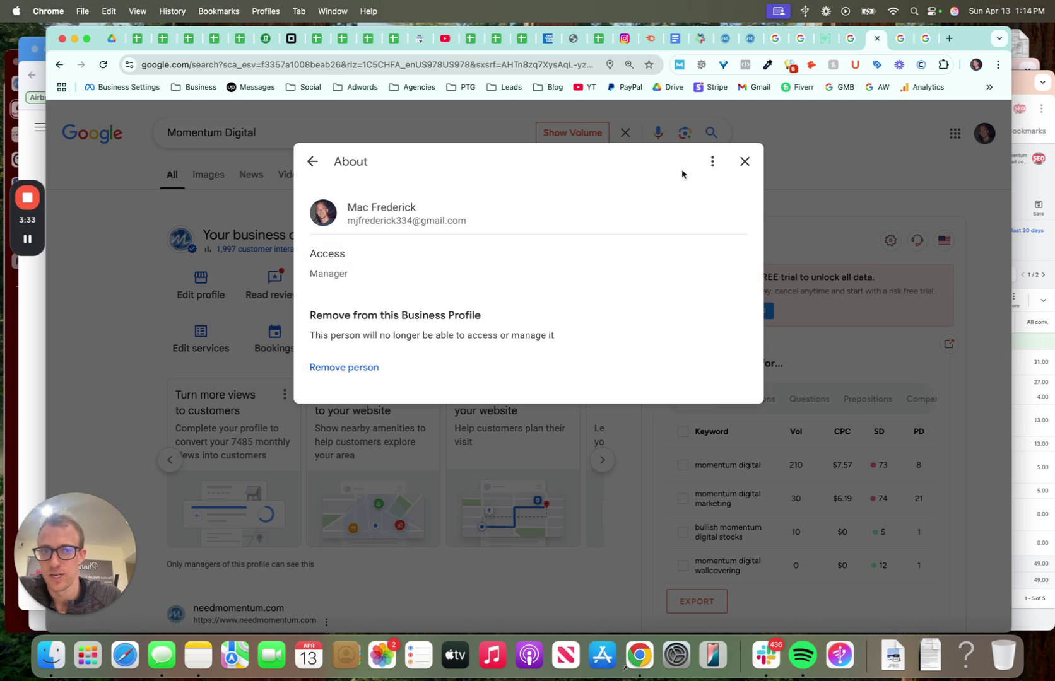
pyautogui.click(712, 162)
pyautogui.click(611, 176)
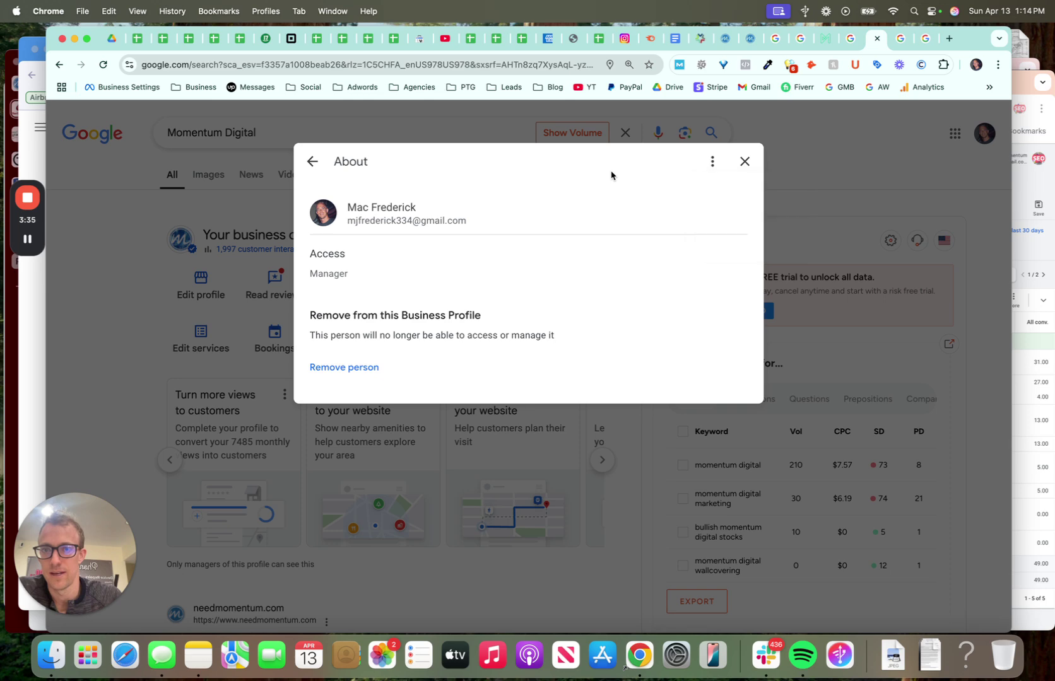
pyautogui.tripleClick(407, 220)
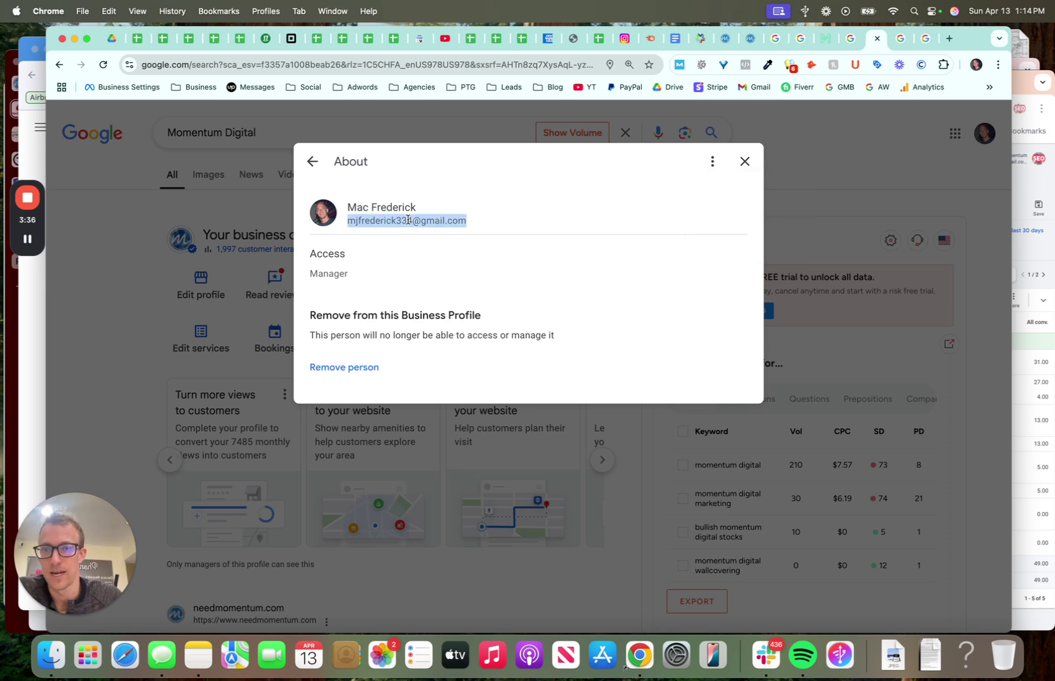
pyautogui.click(369, 368)
pyautogui.click(689, 406)
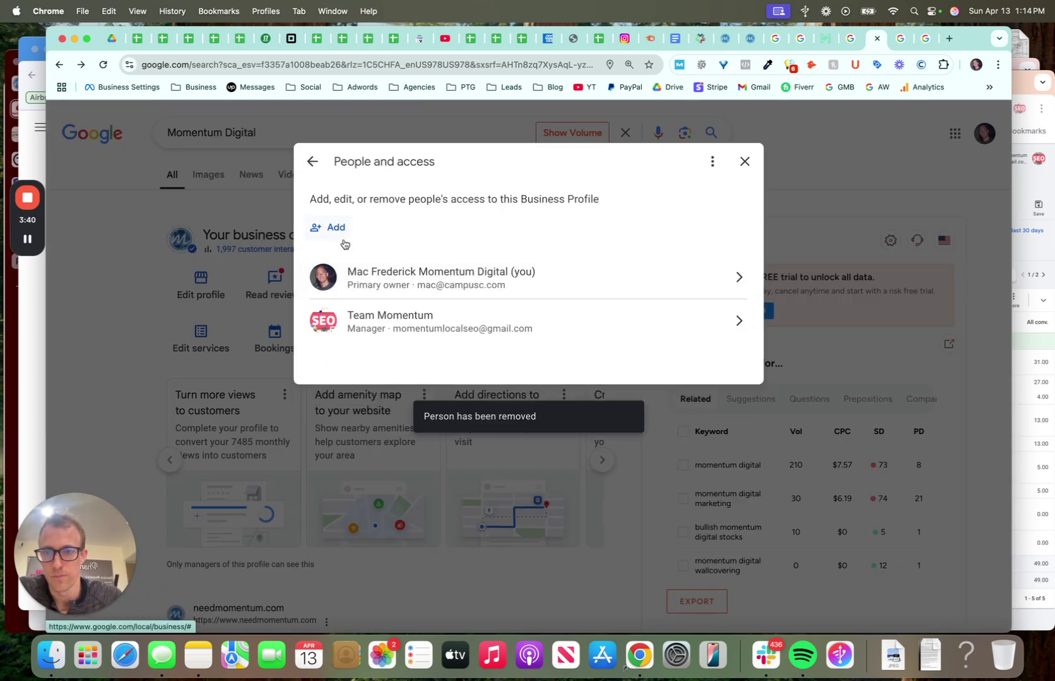
# Step: Add the second Google account's email with the Owner role and send the invitation
pyautogui.click(338, 229)
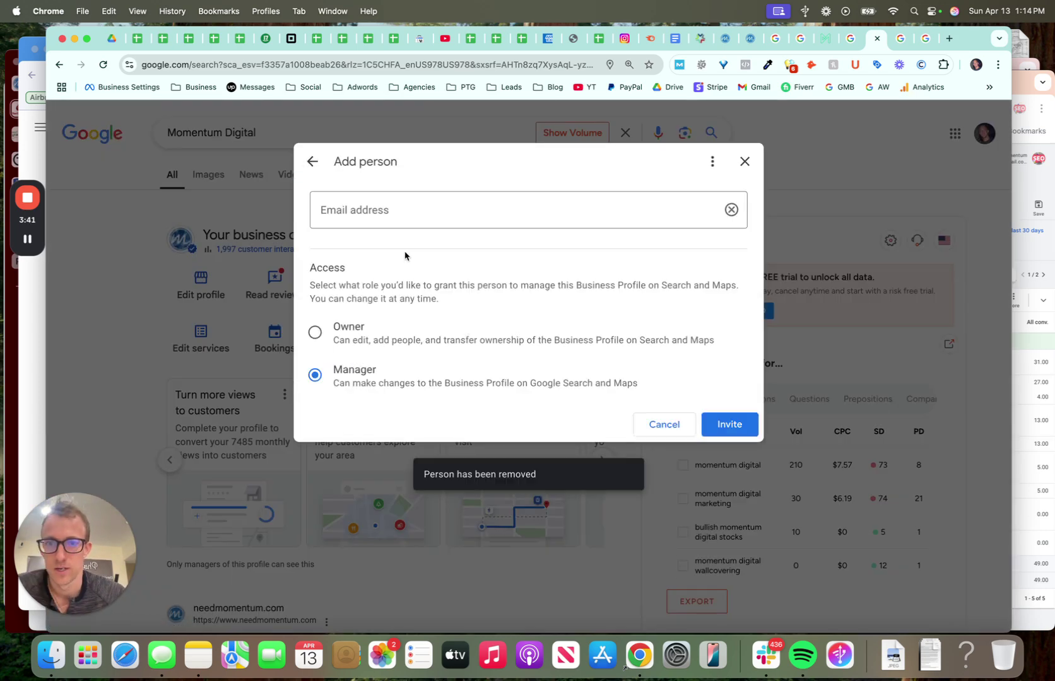
pyautogui.click(340, 341)
pyautogui.click(367, 214)
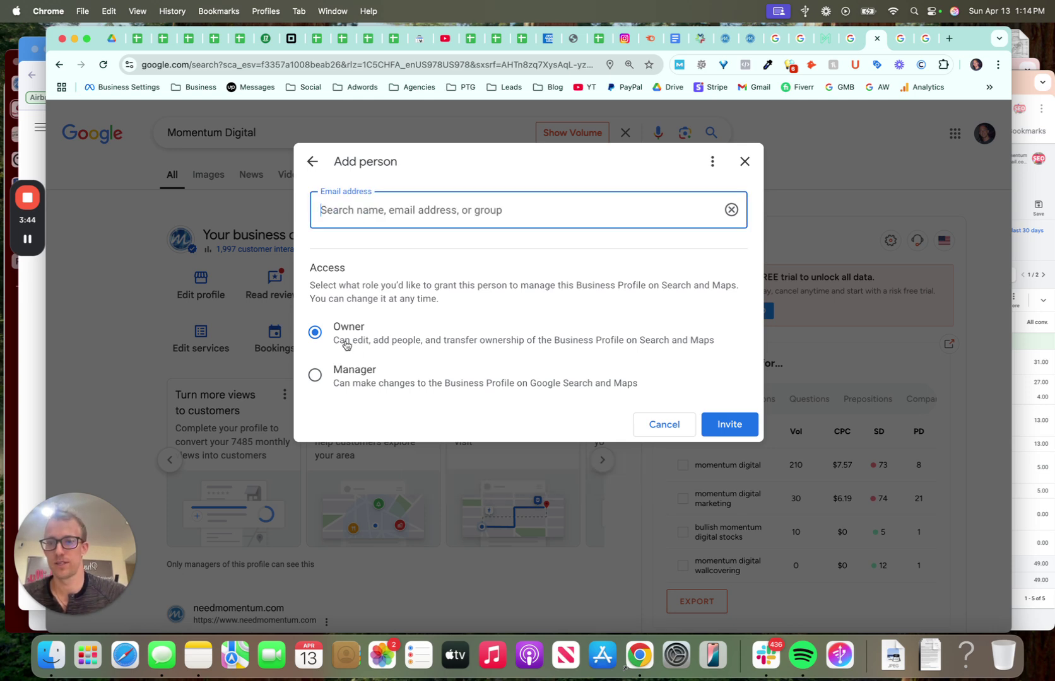
pyautogui.moveTo(334, 343); pyautogui.dragTo(559, 347)
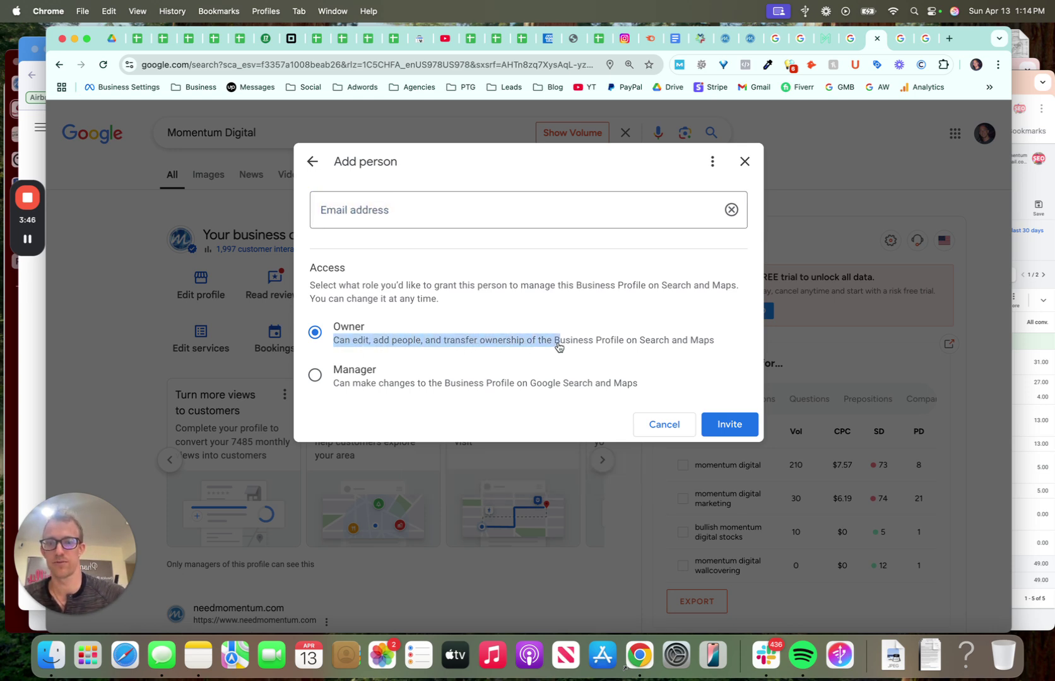
pyautogui.moveTo(333, 389); pyautogui.dragTo(617, 397)
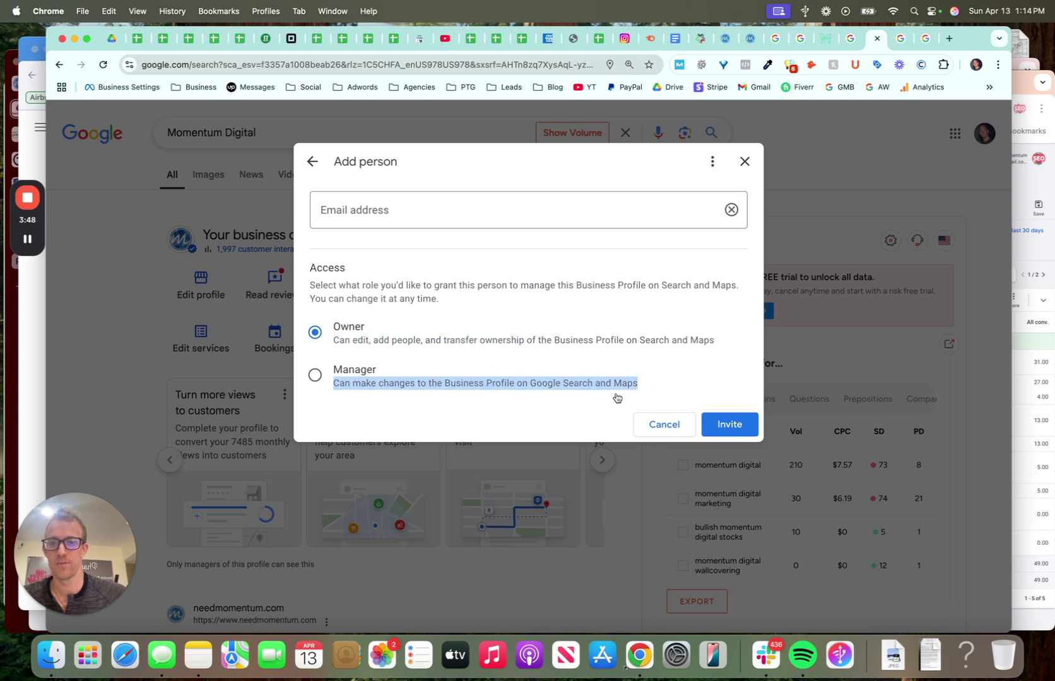
pyautogui.click(391, 208)
pyautogui.write('mjfrederi')
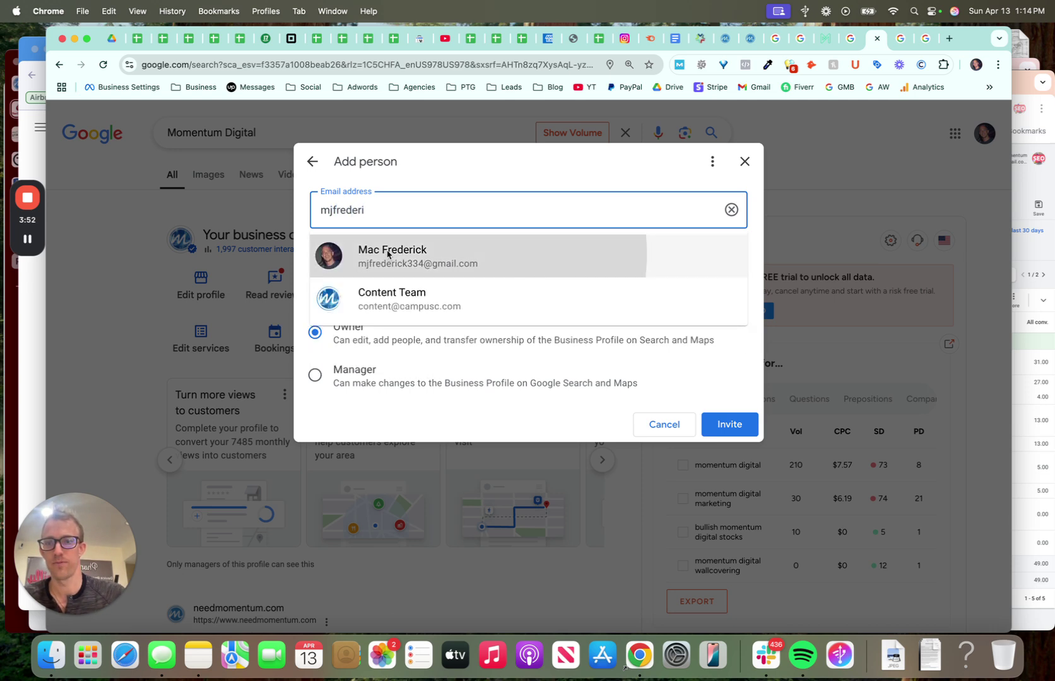
pyautogui.click(401, 254)
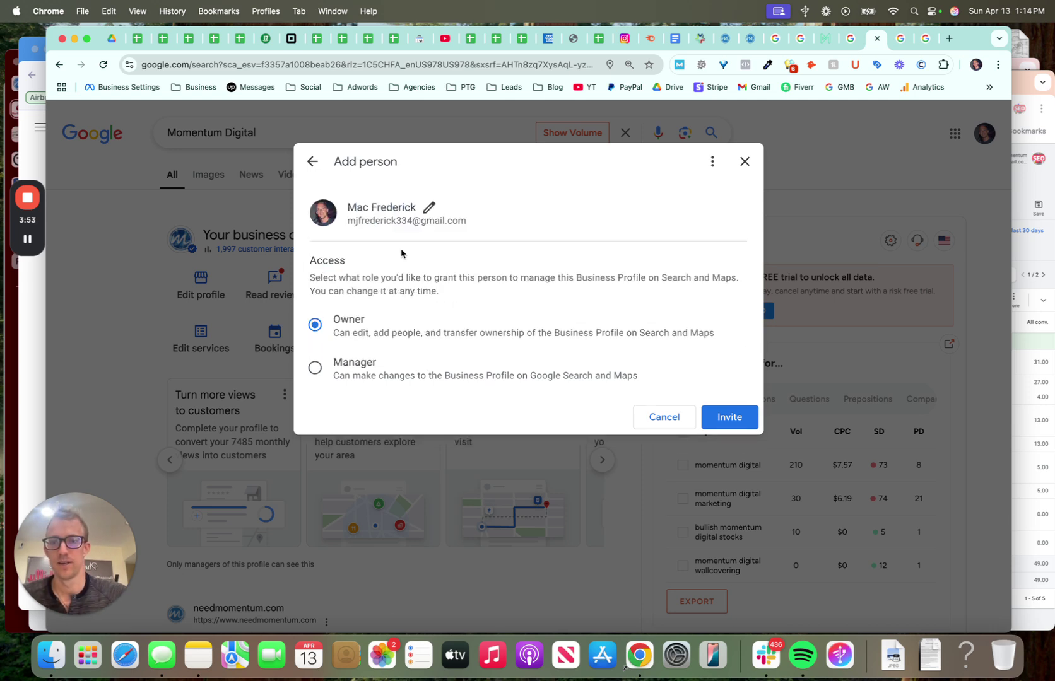
pyautogui.click(727, 415)
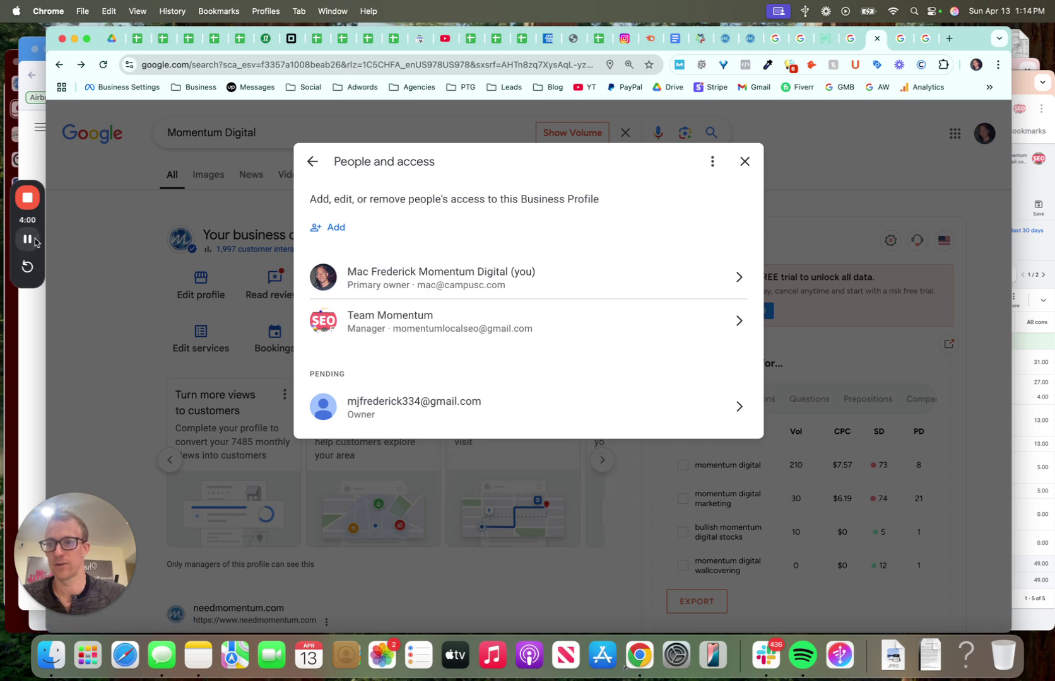
# Step: Open the invitation email in the second account and accept ownership of Momentum Digital
pyautogui.click(32, 151)
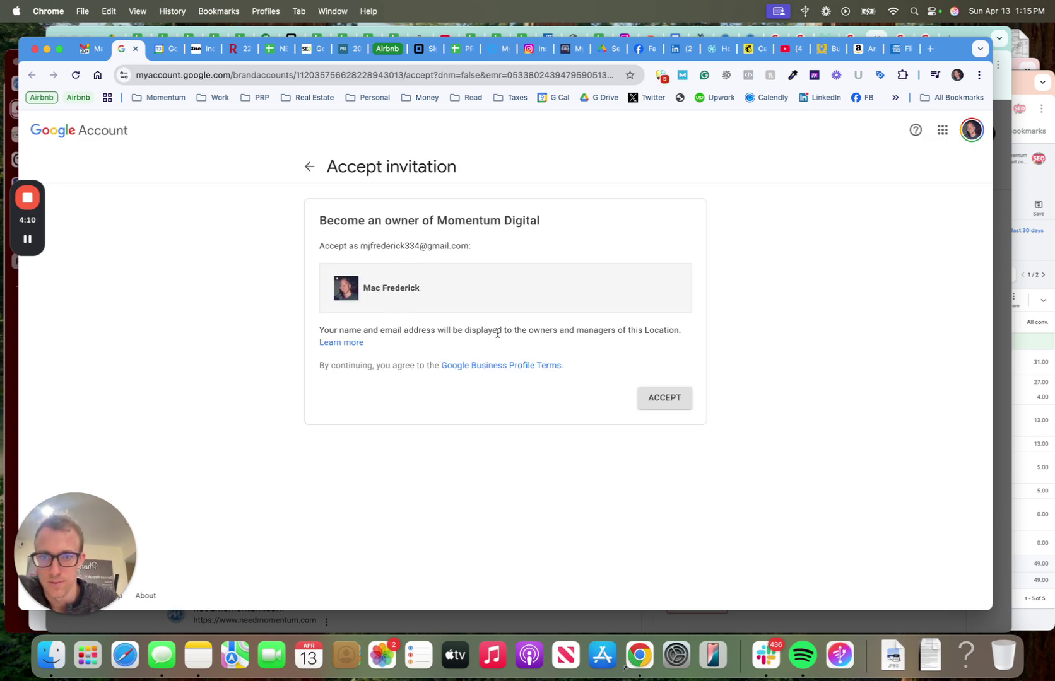
pyautogui.click(664, 398)
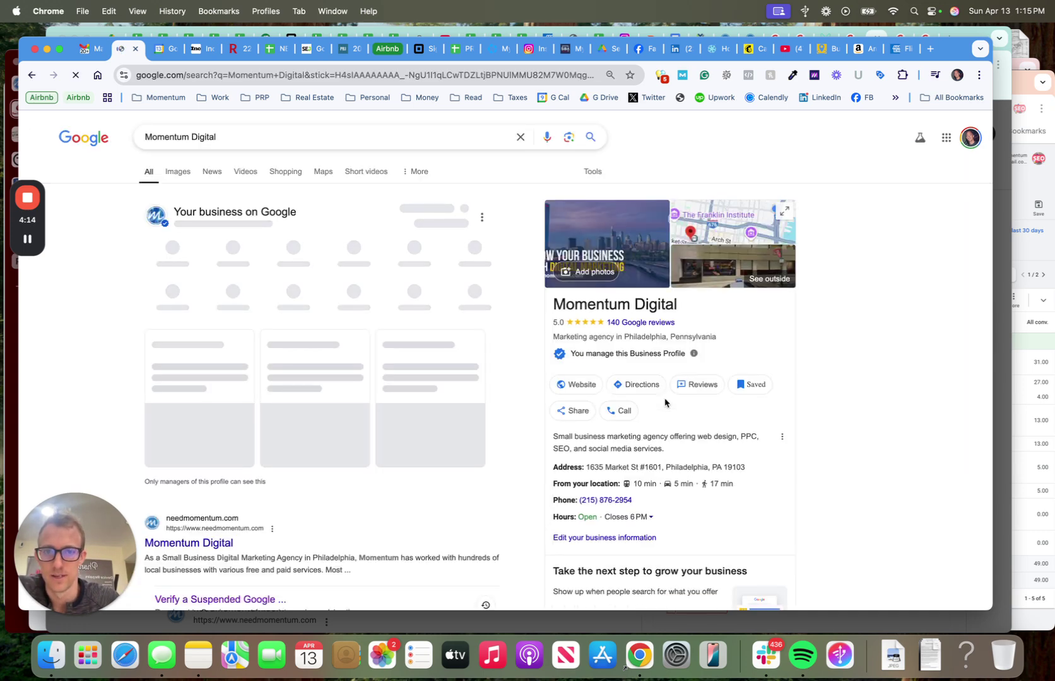
# Step: Check that People and access lists the second account as Owner, then return to the primary owner's window
pyautogui.click(483, 219)
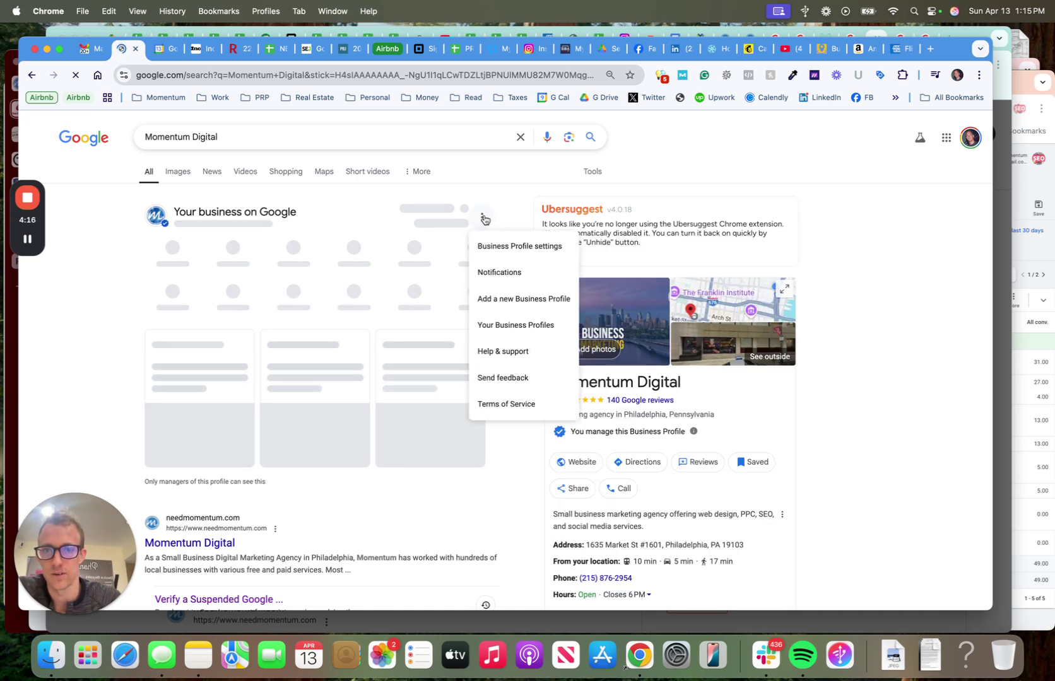
pyautogui.click(503, 252)
pyautogui.click(474, 199)
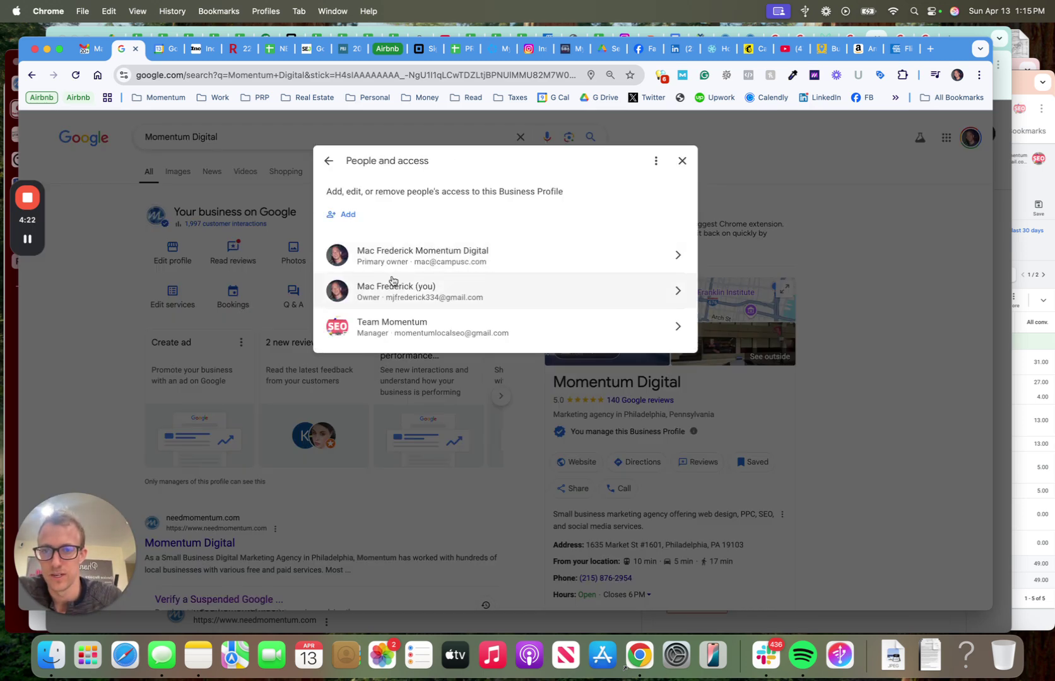
pyautogui.click(682, 162)
pyautogui.click(998, 158)
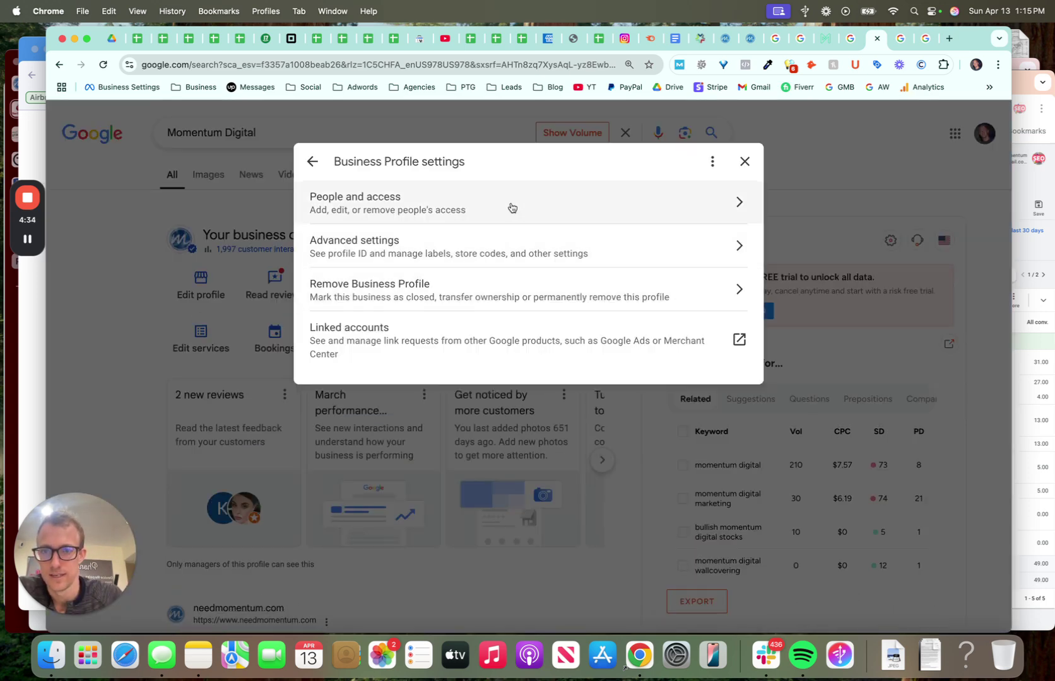
# Step: In the primary owner's People and access list, view the new Owner's About details, then go back
pyautogui.click(511, 205)
pyautogui.click(395, 321)
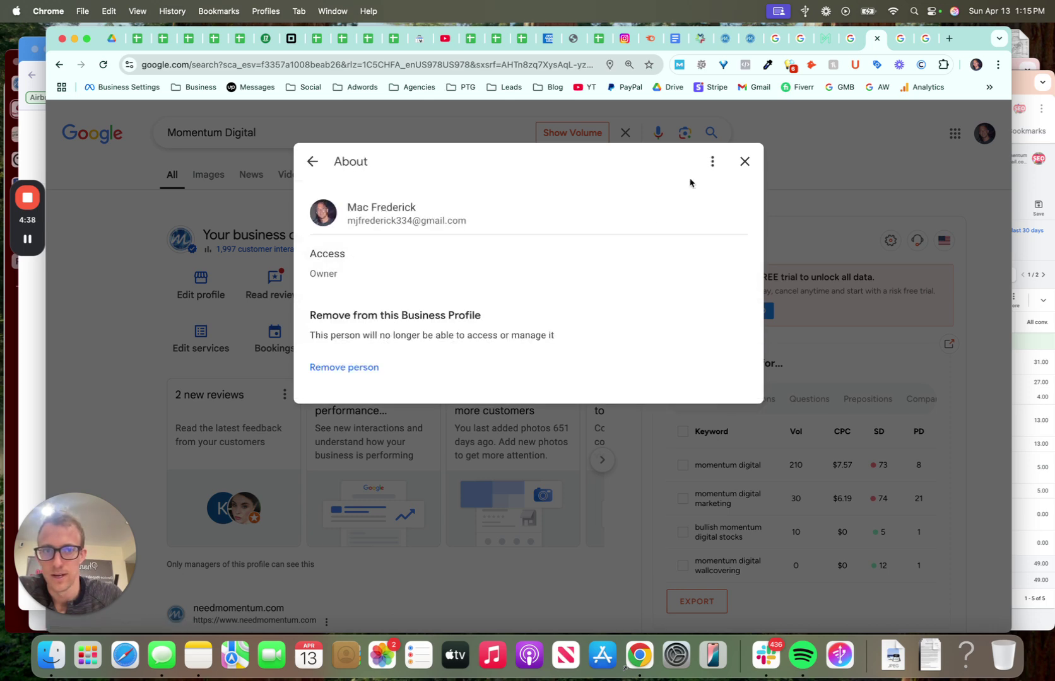
pyautogui.click(712, 161)
pyautogui.click(661, 181)
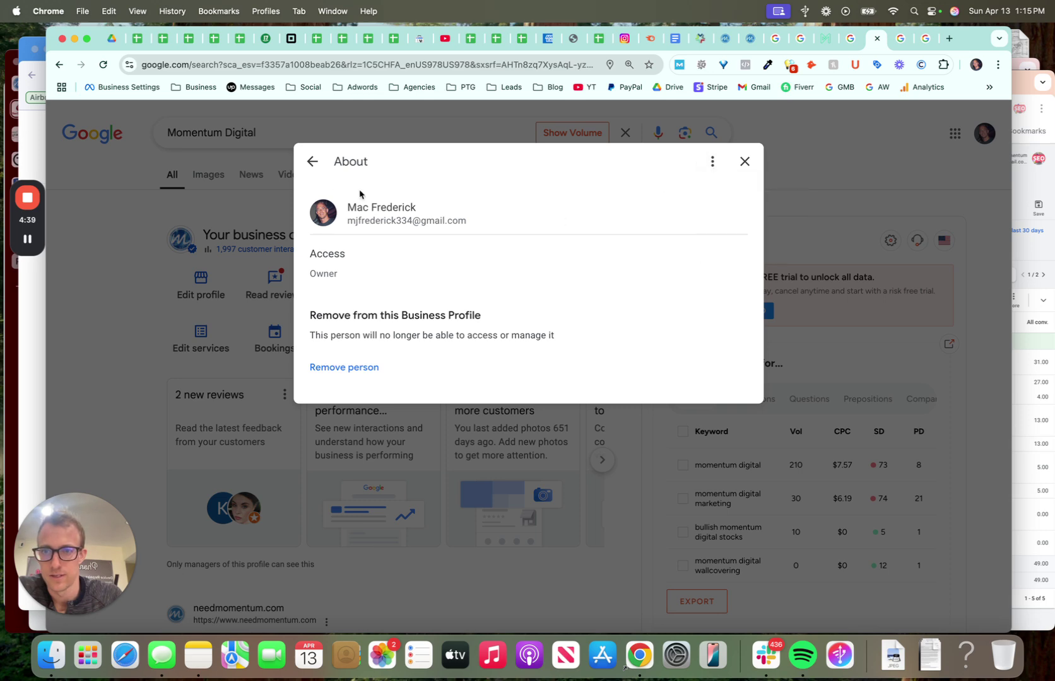
pyautogui.click(312, 162)
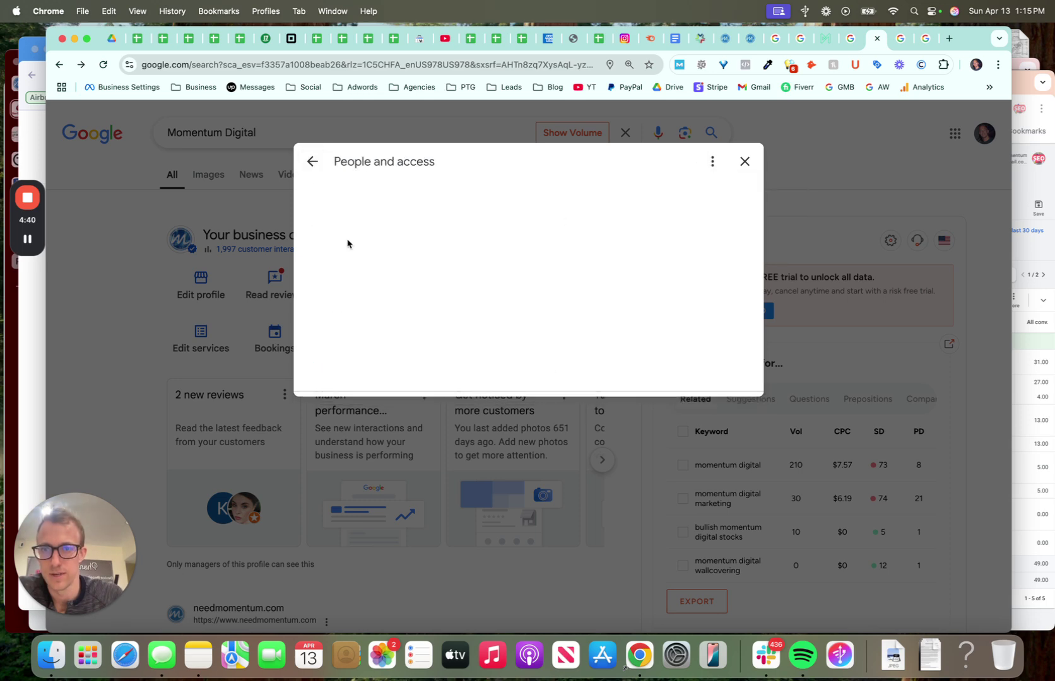
# Step: Close the profile settings and read through the Help article on owners and managers
pyautogui.click(752, 168)
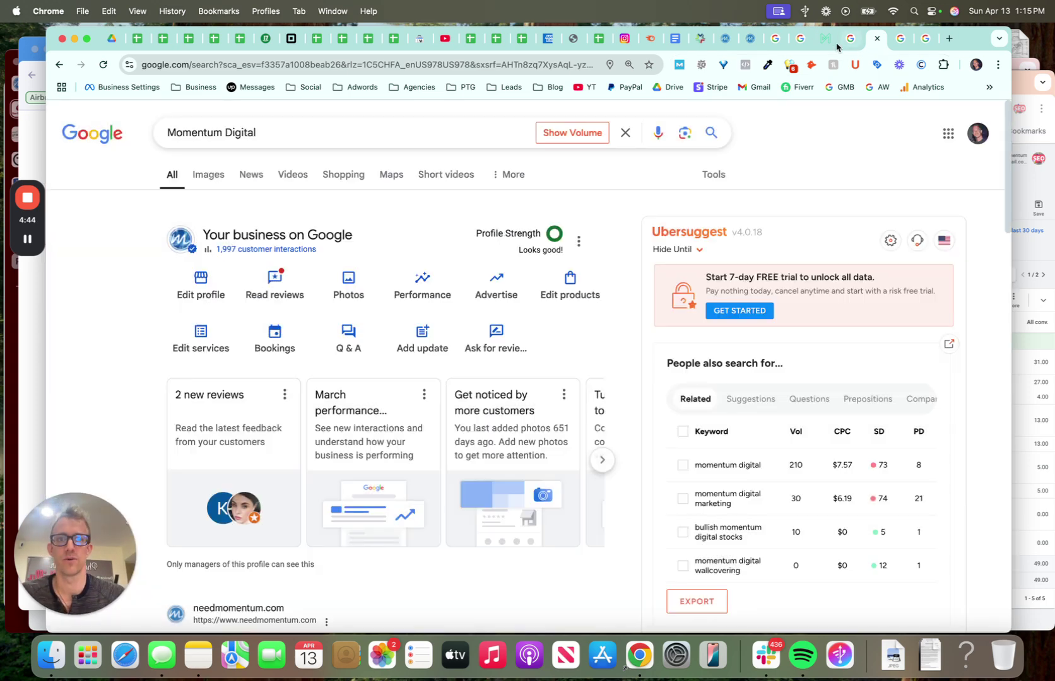
pyautogui.click(798, 41)
pyautogui.scroll(-5, 393, 326)
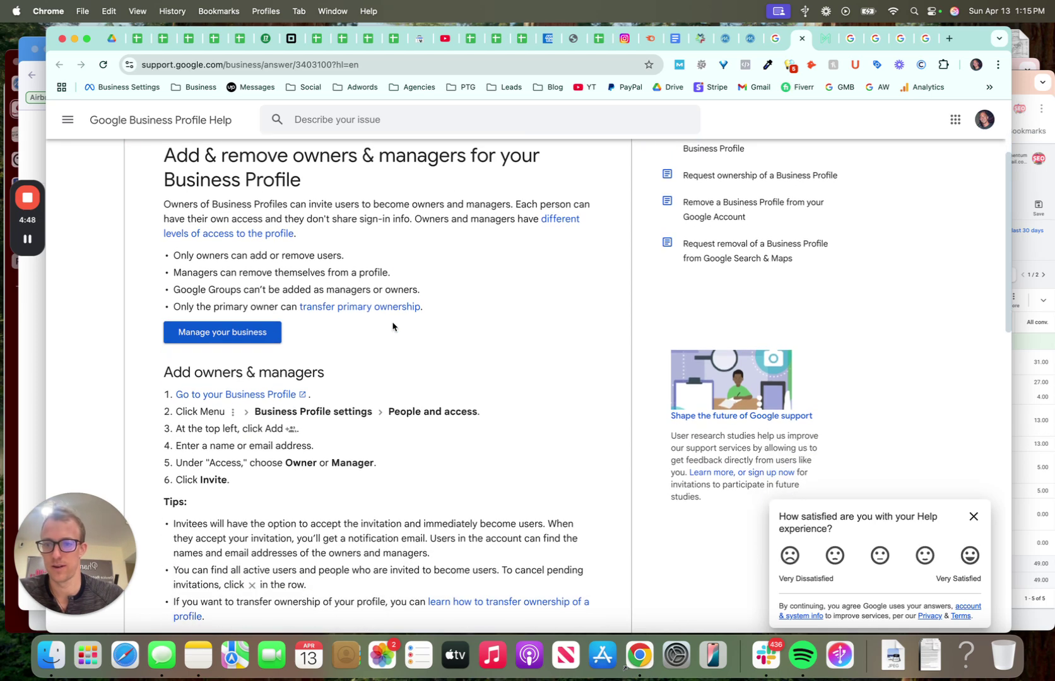
pyautogui.scroll(-1, 392, 326)
pyautogui.scroll(5, 392, 326)
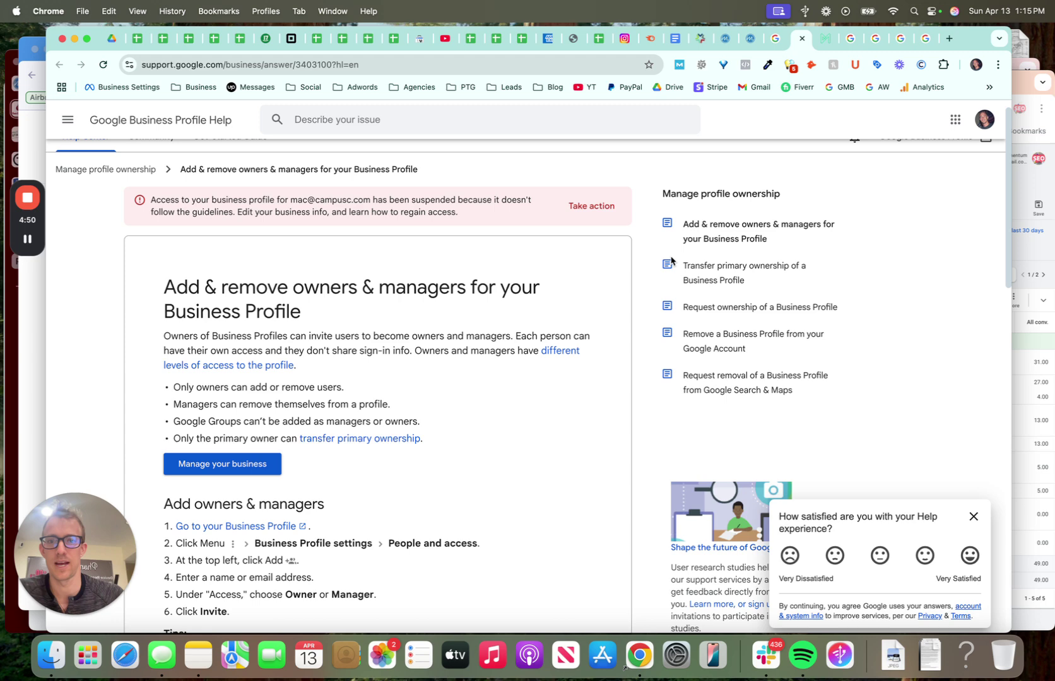
# Step: Read through the DigitalMaas blog post on Business Profile access levels
pyautogui.click(826, 40)
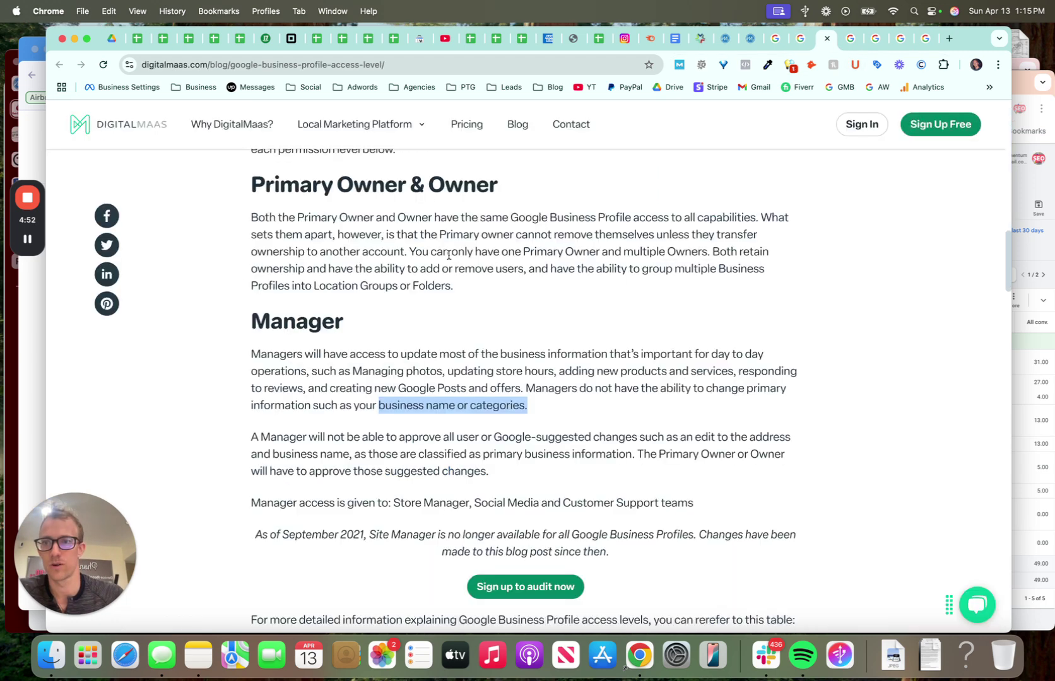
pyautogui.scroll(-3, 448, 254)
pyautogui.scroll(15, 447, 259)
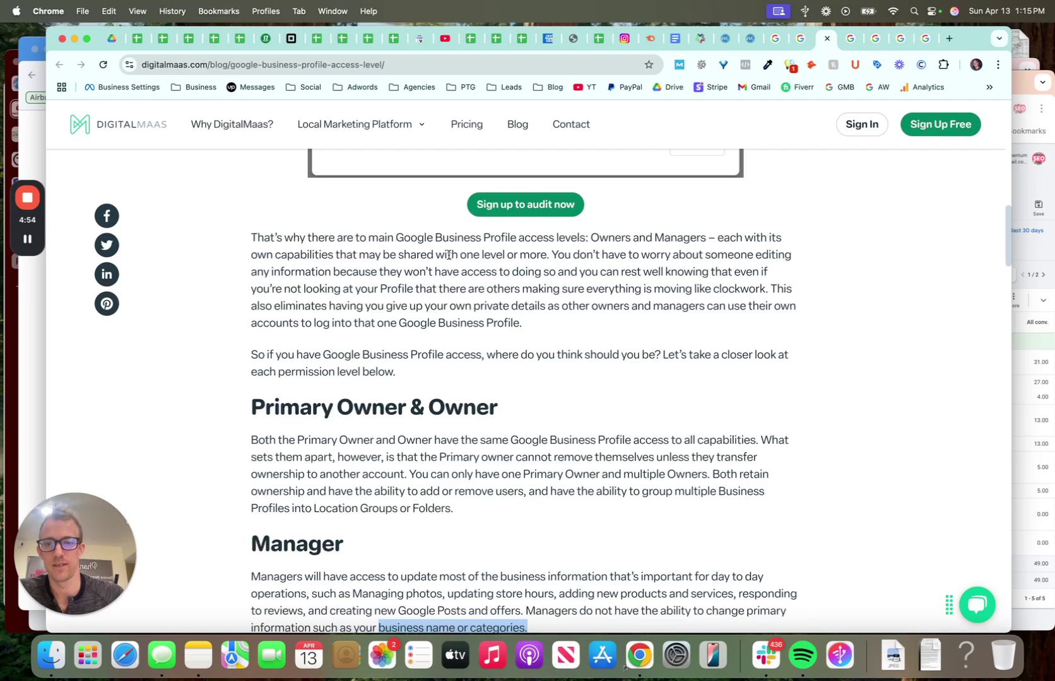
pyautogui.scroll(-15, 461, 265)
pyautogui.scroll(-3, 461, 266)
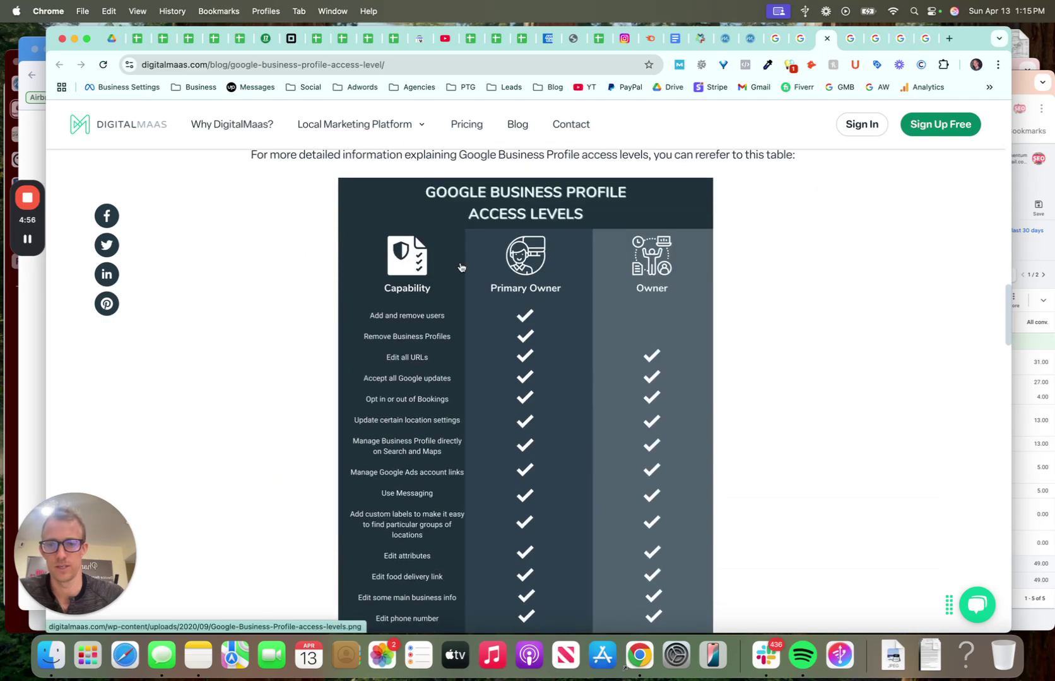
pyautogui.scroll(-5, 461, 266)
# Step: Close the leftover search tabs and end on the 'google business profile permissions' results
pyautogui.click(850, 39)
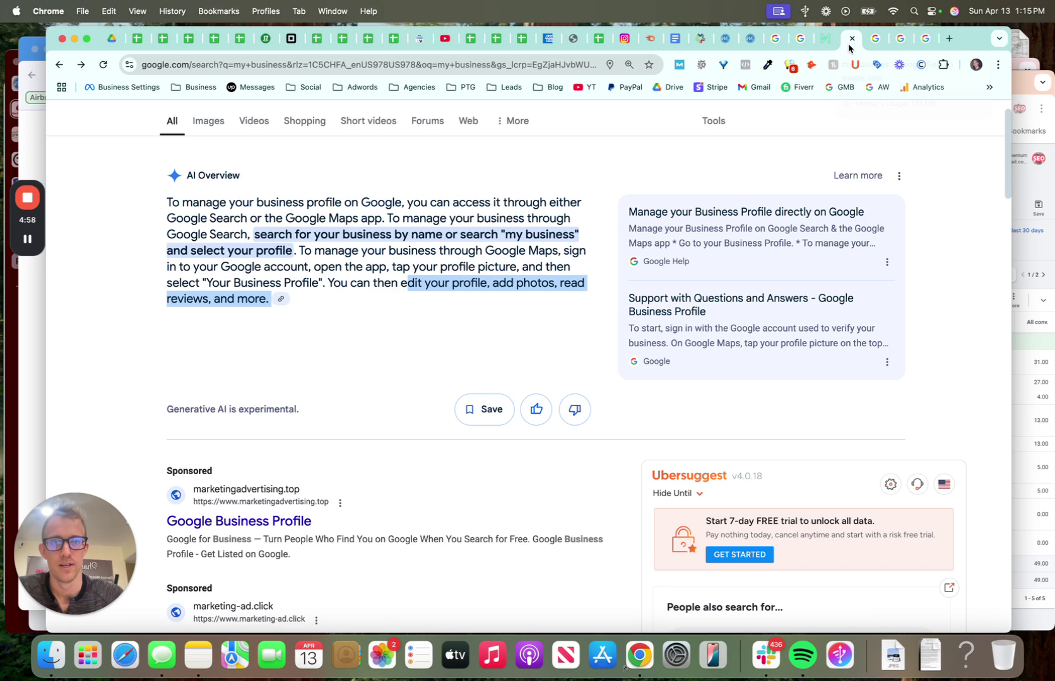
pyautogui.click(850, 39)
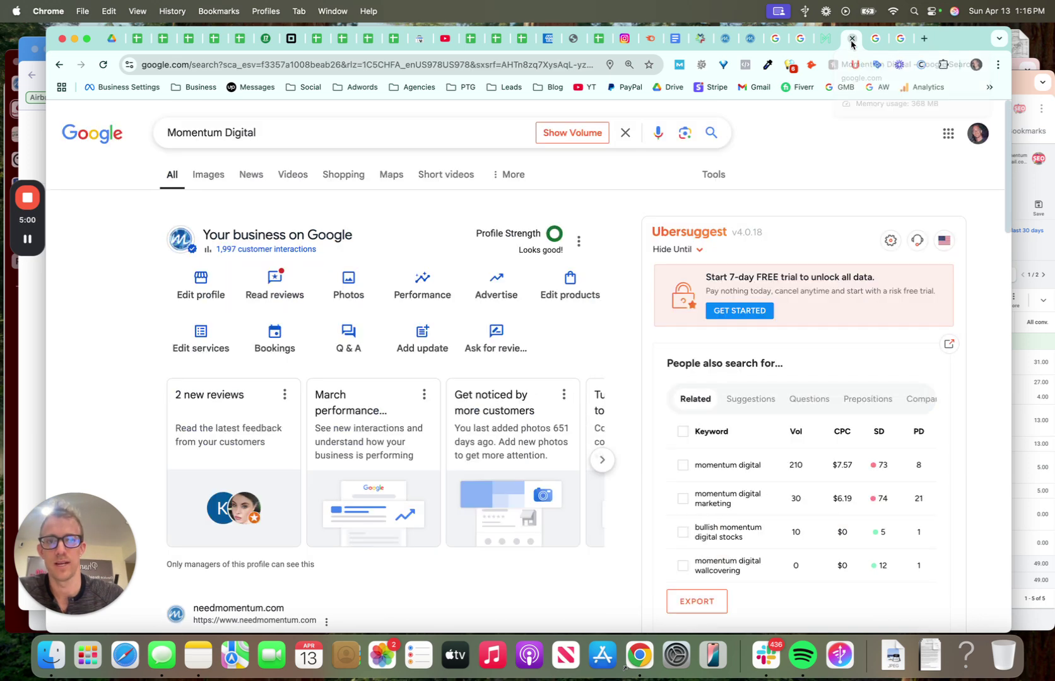
pyautogui.click(850, 40)
pyautogui.click(851, 40)
pyautogui.click(851, 40)
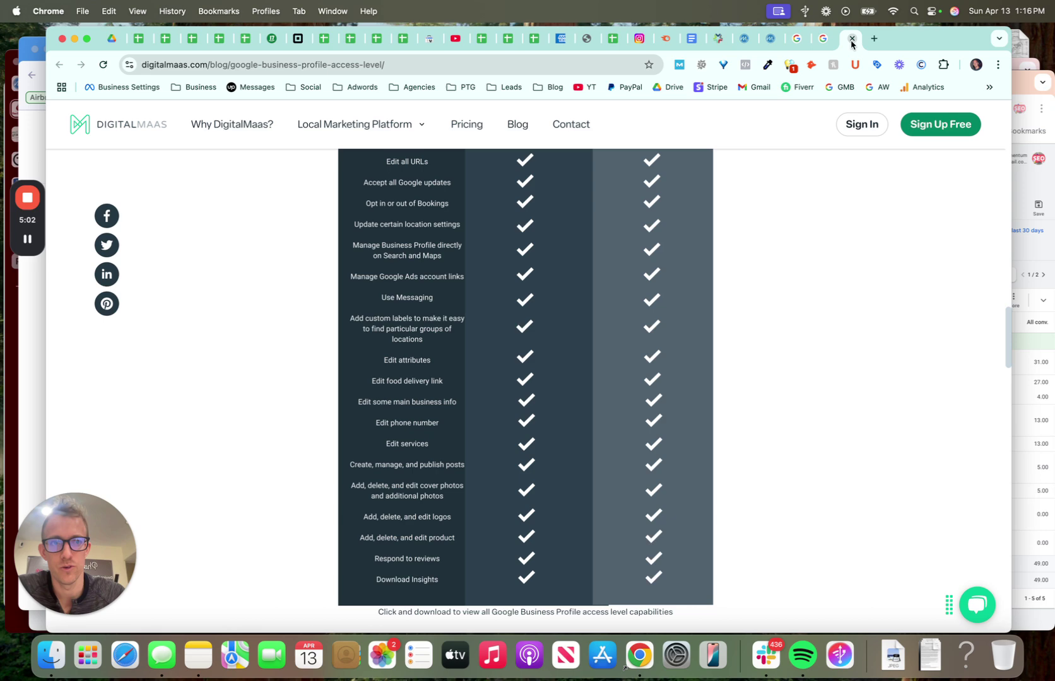
pyautogui.click(820, 44)
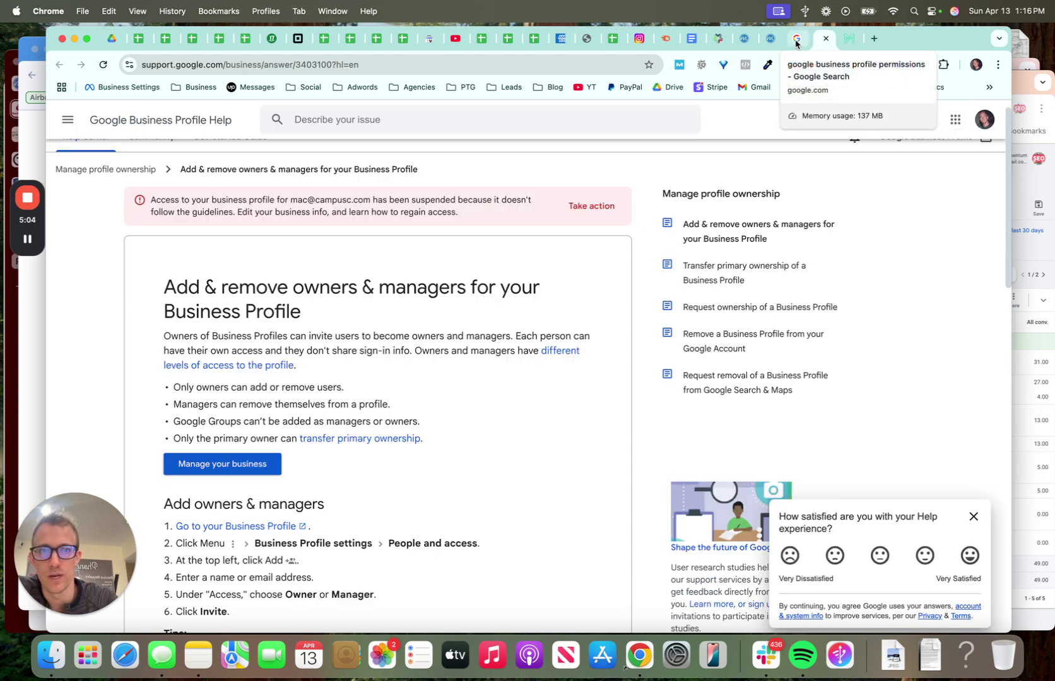
pyautogui.click(801, 41)
pyautogui.scroll(10, 650, 228)
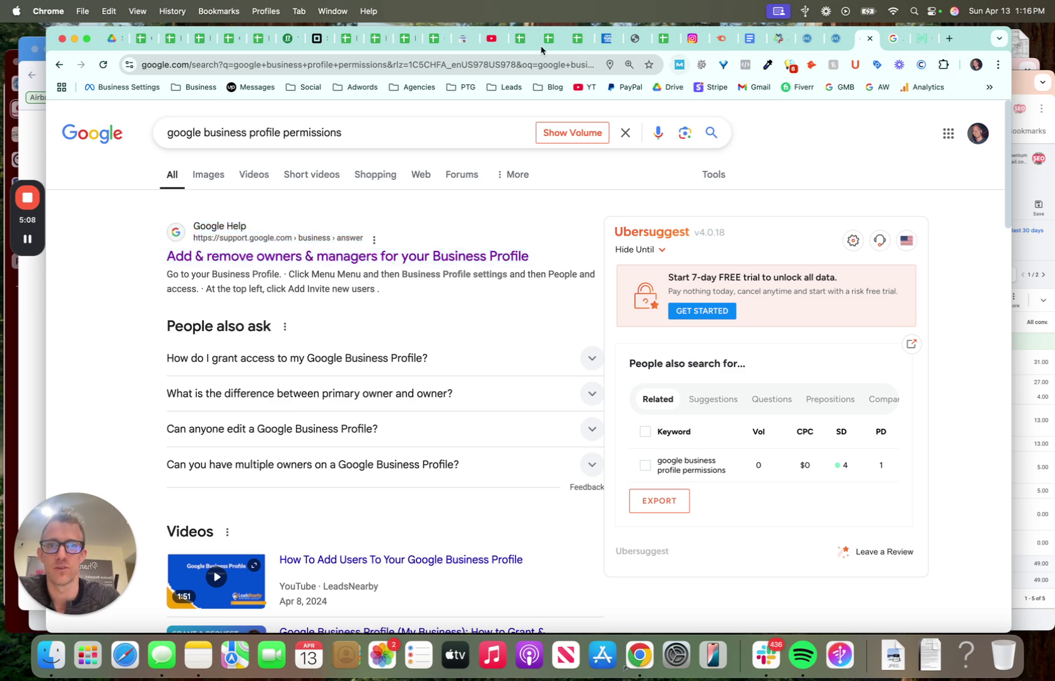
# Step: In YouTube Studio, show the Content page's Videos list, starting with 'Setting Up Automatic Payments in Square'
pyautogui.click(490, 40)
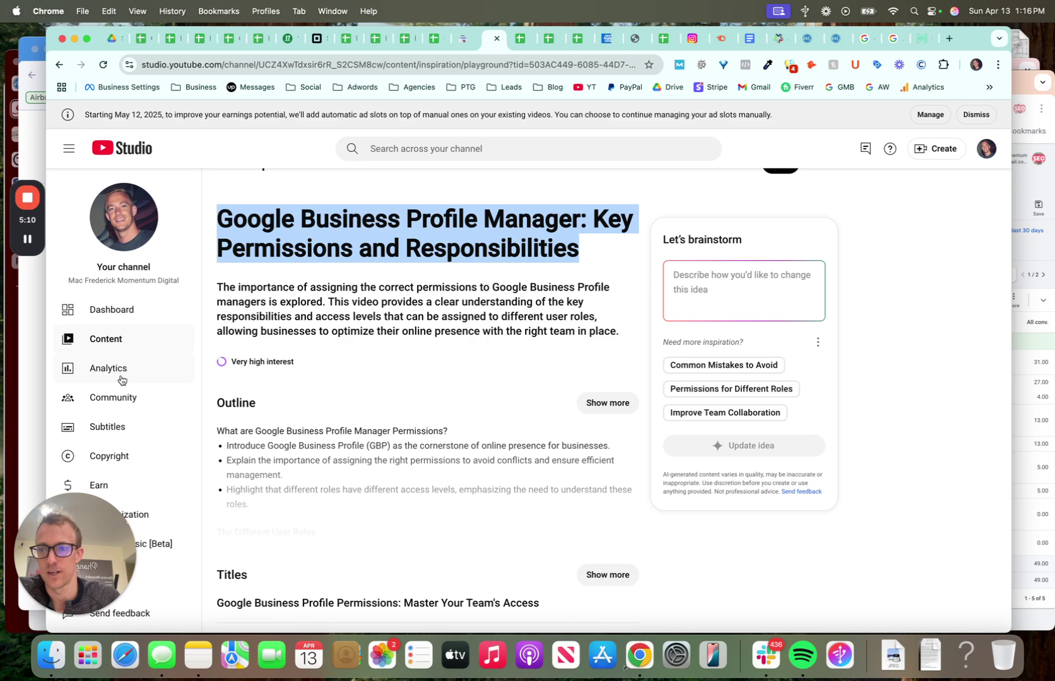
pyautogui.click(122, 309)
pyautogui.click(122, 337)
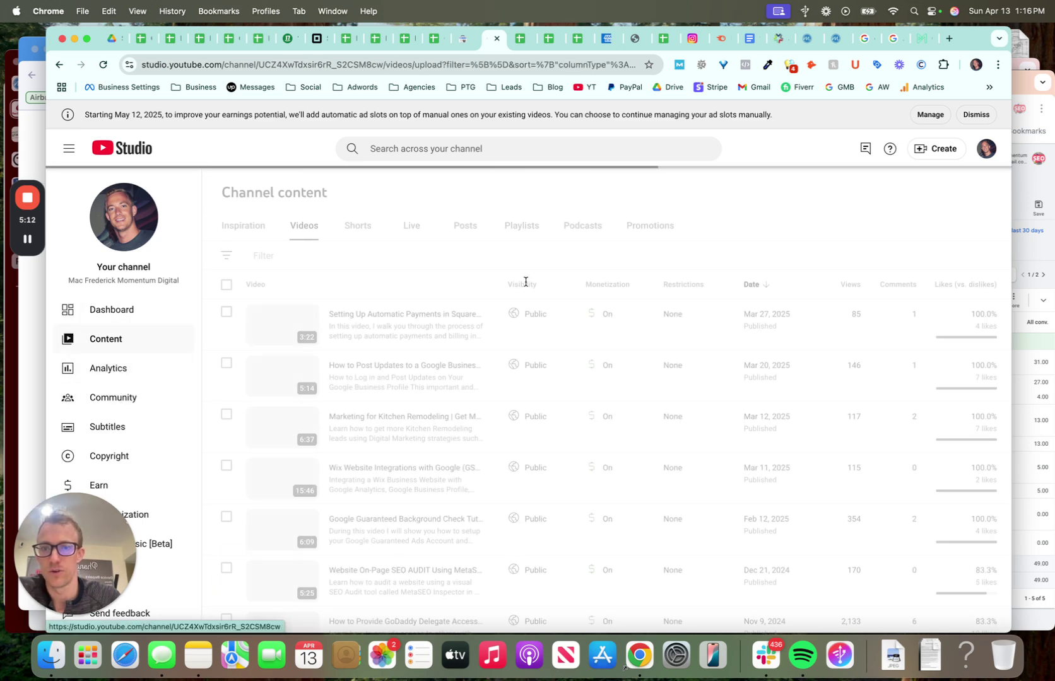
pyautogui.scroll(-5, 525, 282)
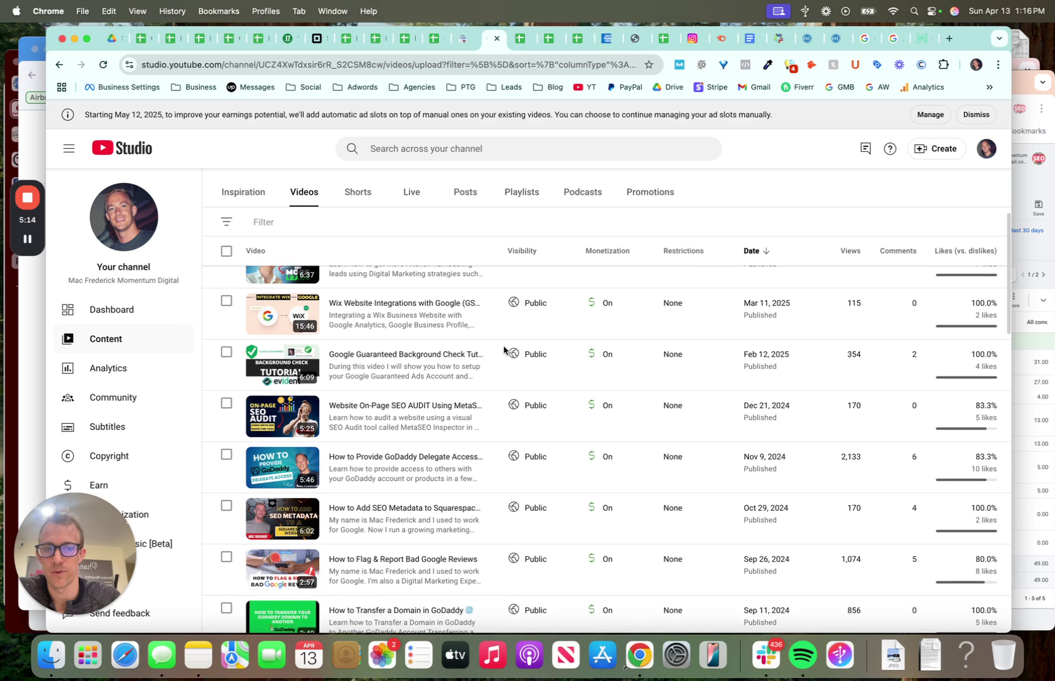
pyautogui.scroll(5, 504, 350)
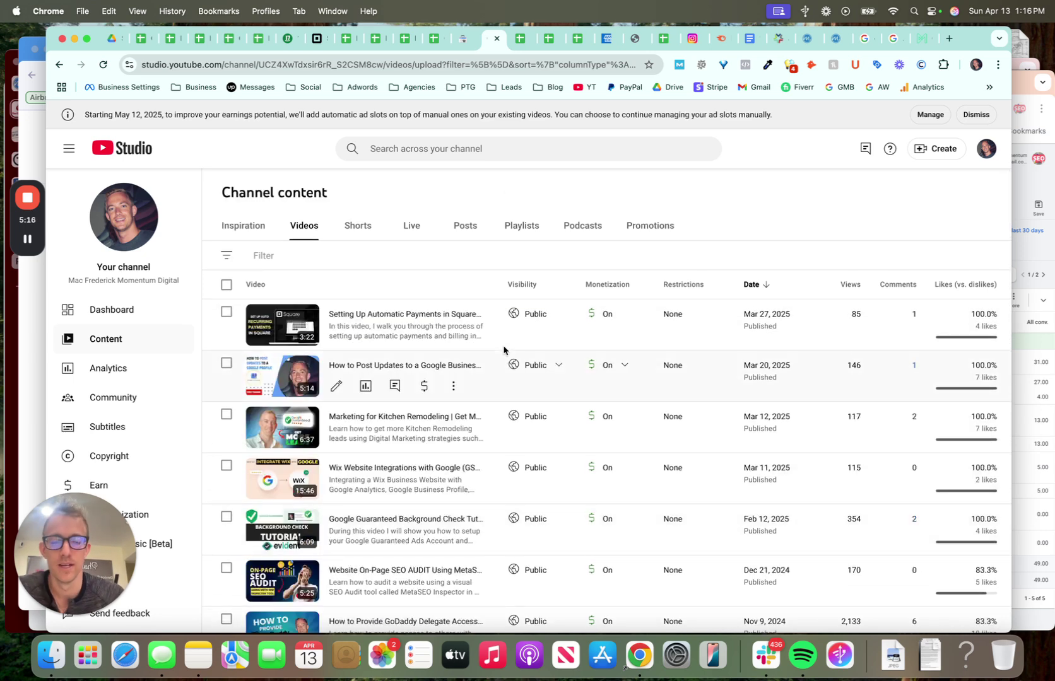